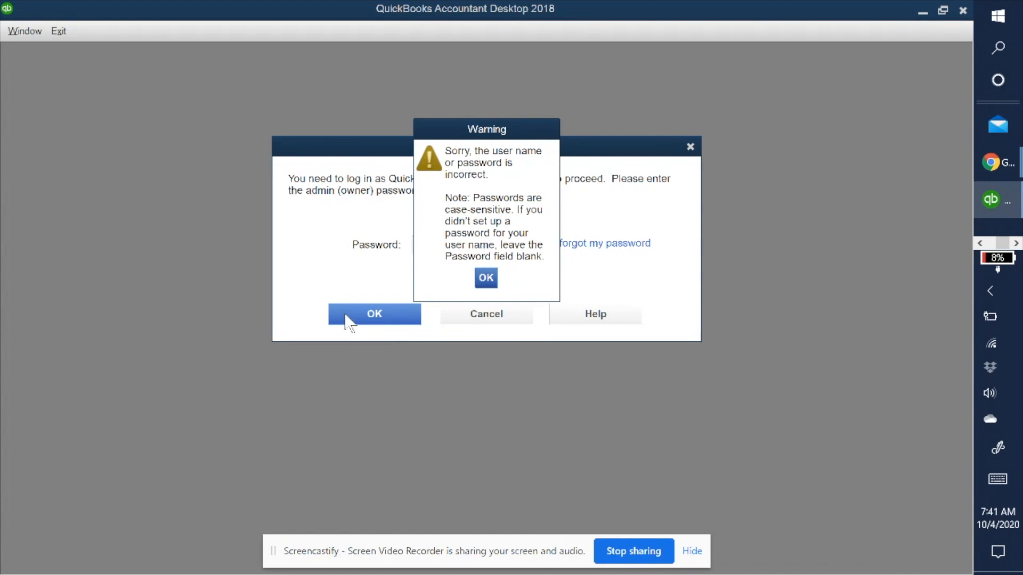
Log in to the Wild Water Sports Ch6 company file by re-entering the administrator password
{"action": "left_click", "coordinate": [486, 277]}
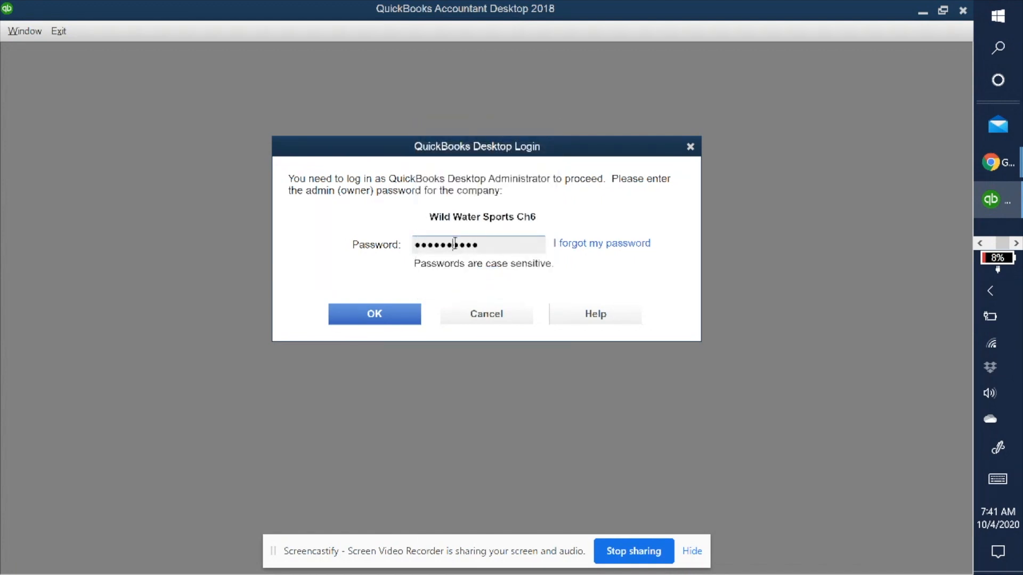
{"action": "double_click", "coordinate": [455, 245]}
{"action": "type", "text": "•••••••••••"}
{"action": "left_click", "coordinate": [351, 313]}
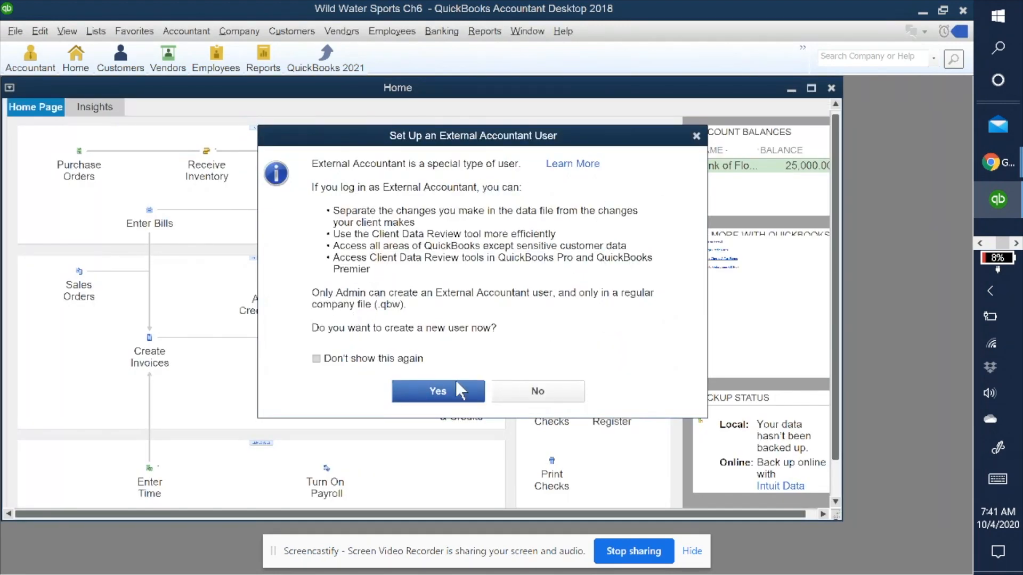
Decline creating an External Accountant user with "Don't show this again" enabled, and dismiss the Usage & Analytics Study notice
{"action": "left_click", "coordinate": [317, 358]}
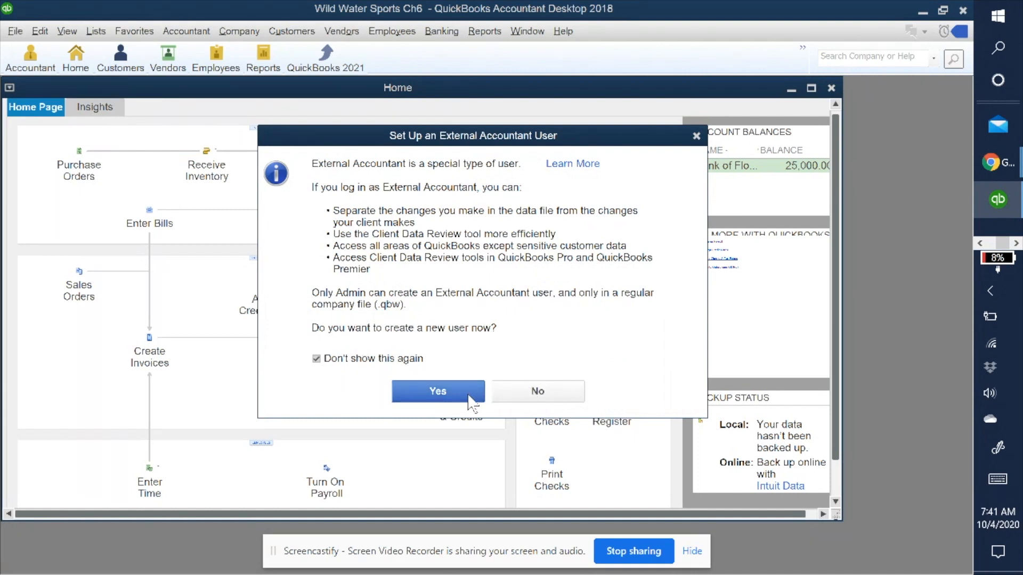
{"action": "left_click", "coordinate": [510, 397]}
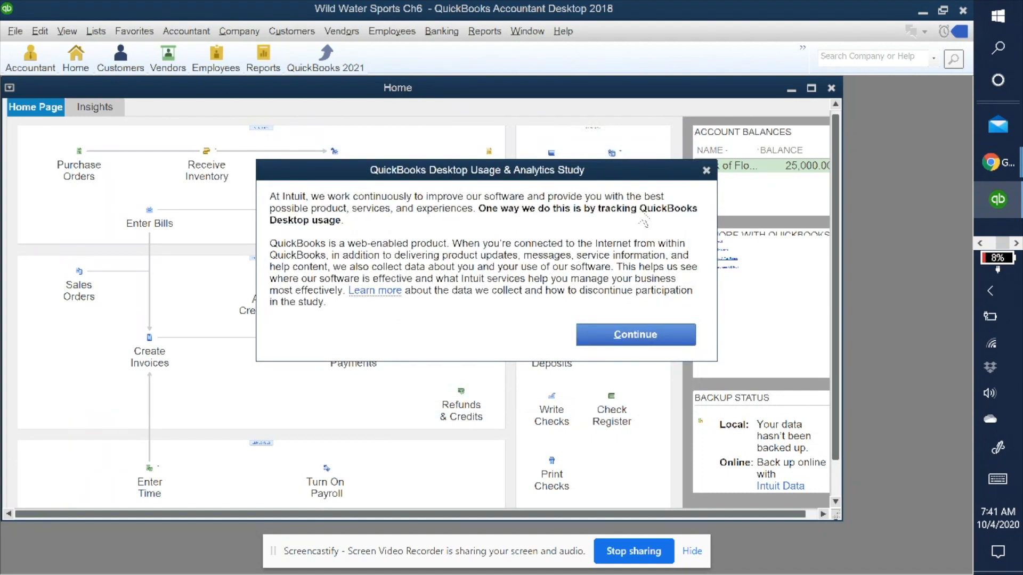
{"action": "left_click", "coordinate": [707, 171]}
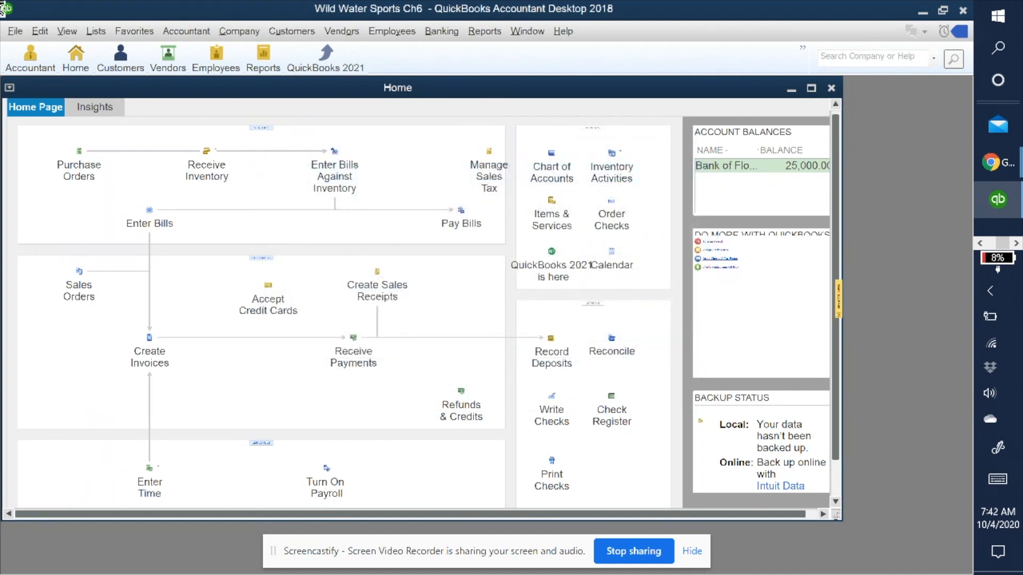
Toggle the company accounting preference that warns about transactions 90 days in the past, and save the preferences
{"action": "left_click", "coordinate": [24, 34]}
{"action": "mouse_move", "coordinate": [41, 32]}
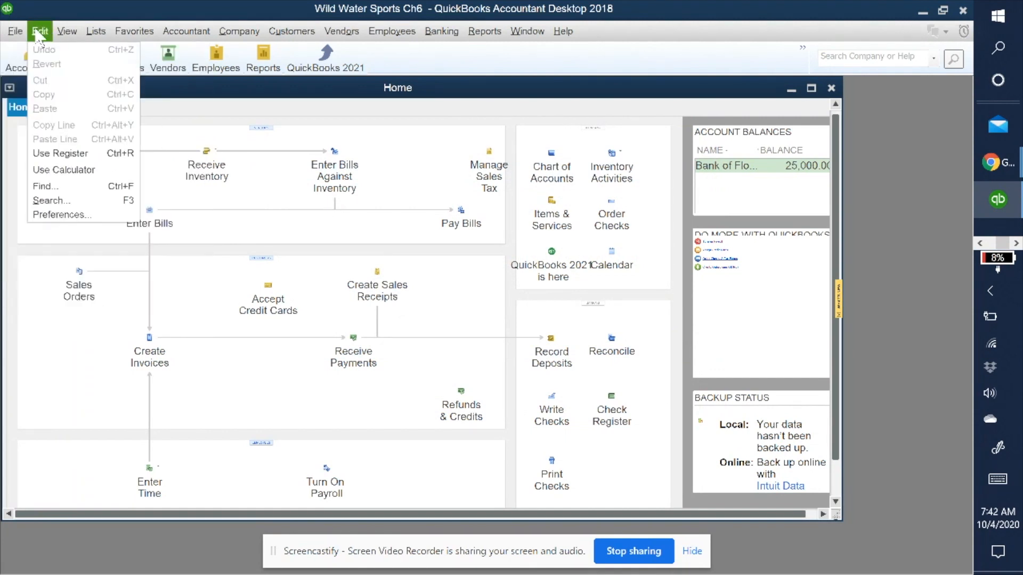
{"action": "left_click", "coordinate": [70, 215]}
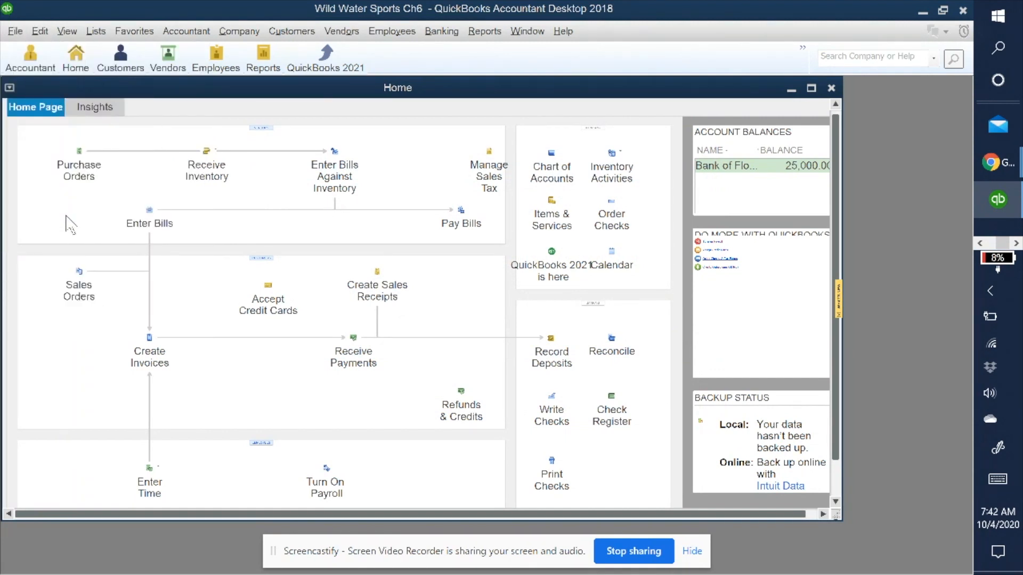
{"action": "left_click", "coordinate": [264, 103]}
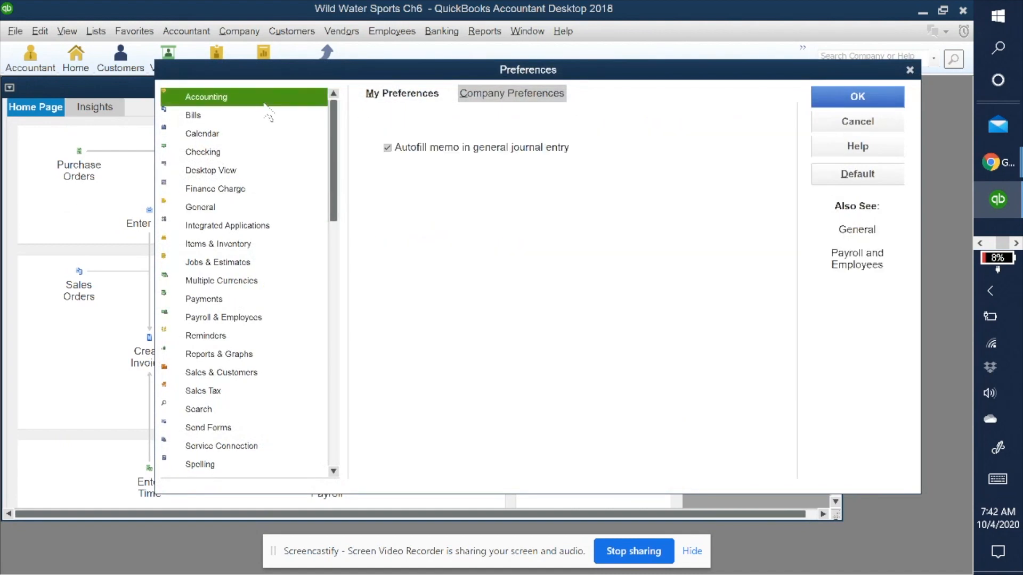
{"action": "left_click", "coordinate": [472, 95]}
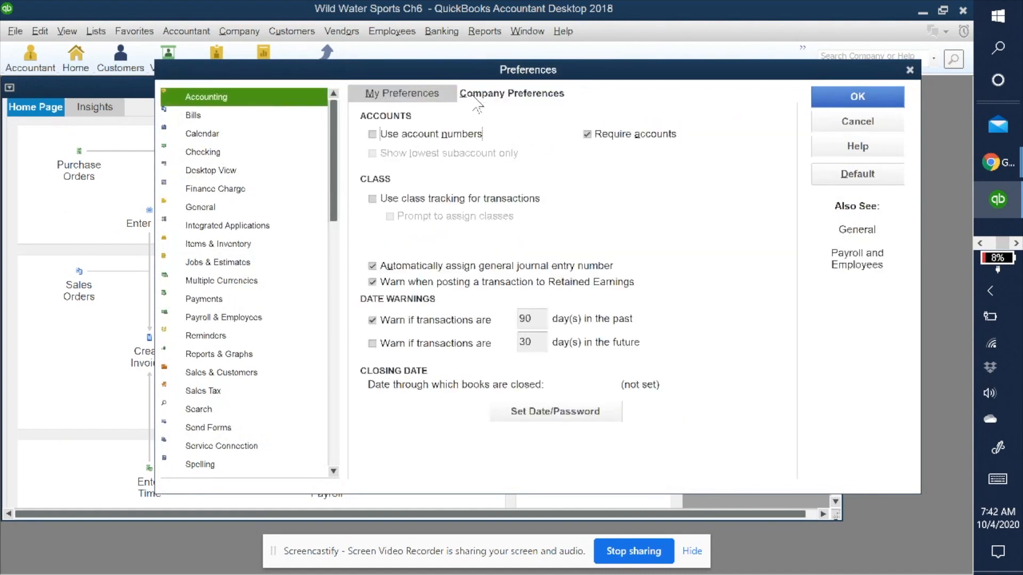
{"action": "left_click", "coordinate": [372, 321]}
{"action": "left_click", "coordinate": [373, 321]}
{"action": "left_click", "coordinate": [851, 103]}
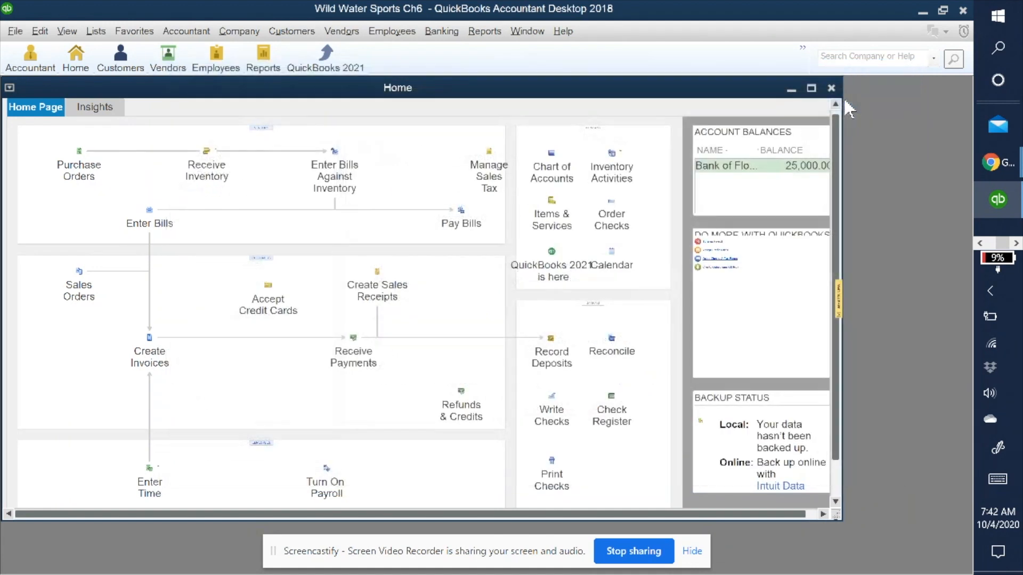
Reopen the preferences and examine the personal Checking settings for default accounts
{"action": "left_click", "coordinate": [41, 32]}
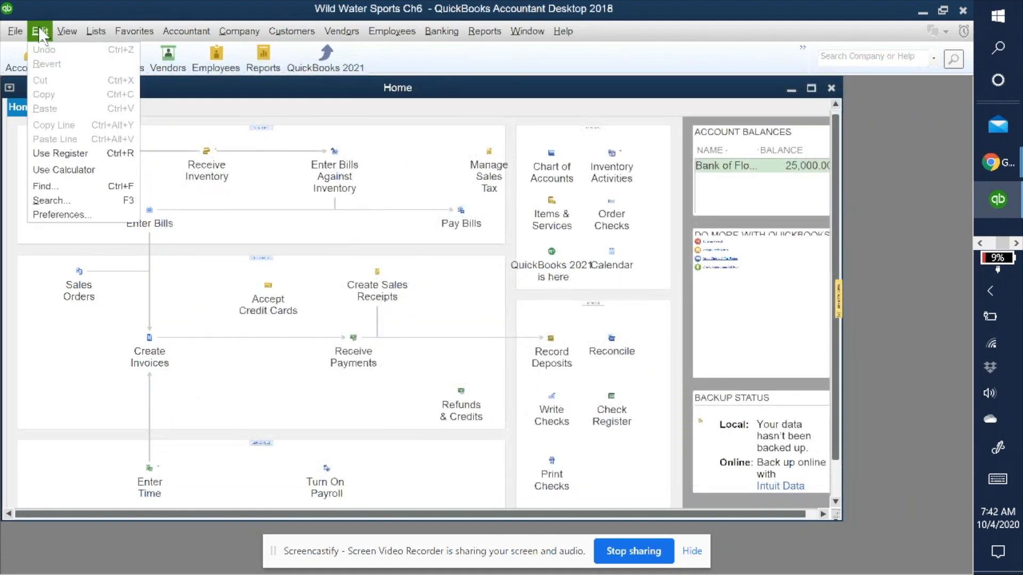
{"action": "left_click", "coordinate": [60, 215]}
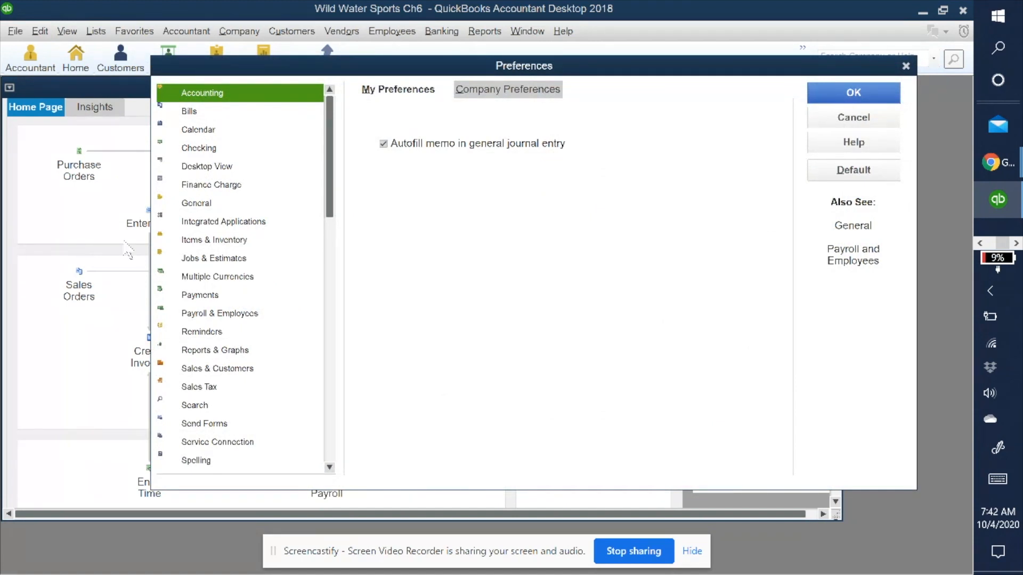
{"action": "left_click", "coordinate": [199, 154]}
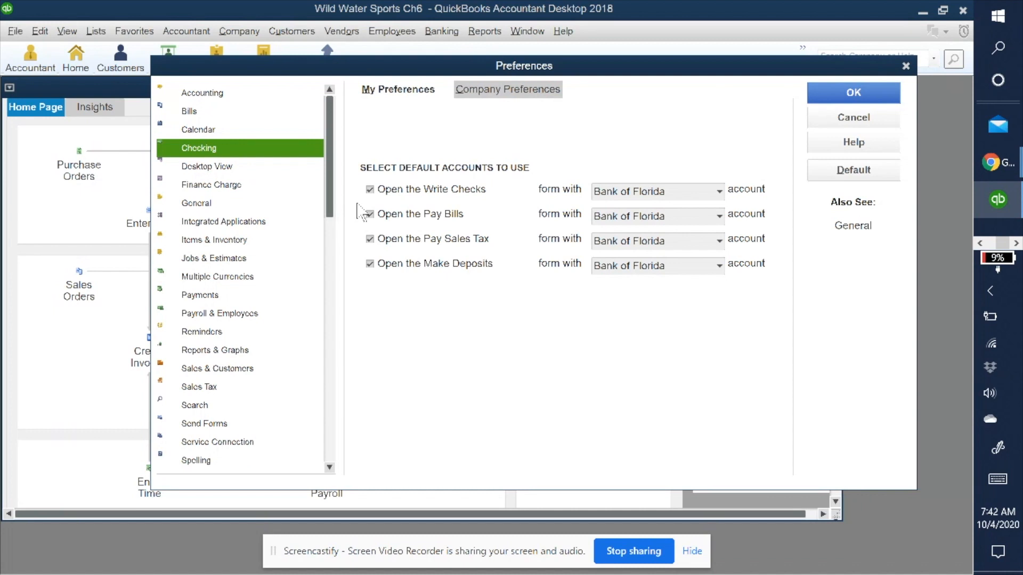
Try adding a bank account named Bank for the Write Checks form, with an opening balance of 25,000 as of 12/31/21
{"action": "left_click", "coordinate": [719, 192]}
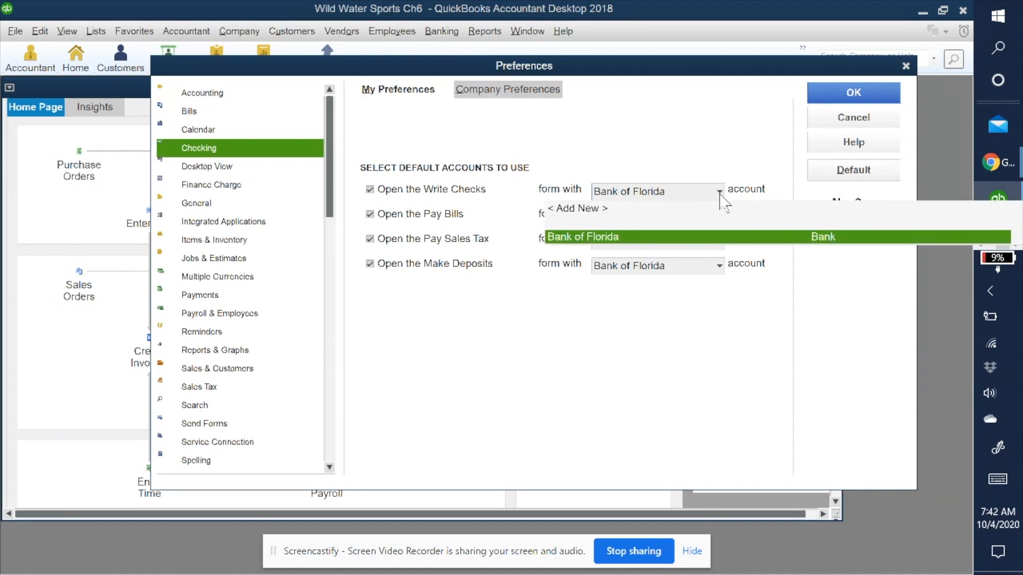
{"action": "left_click", "coordinate": [570, 209]}
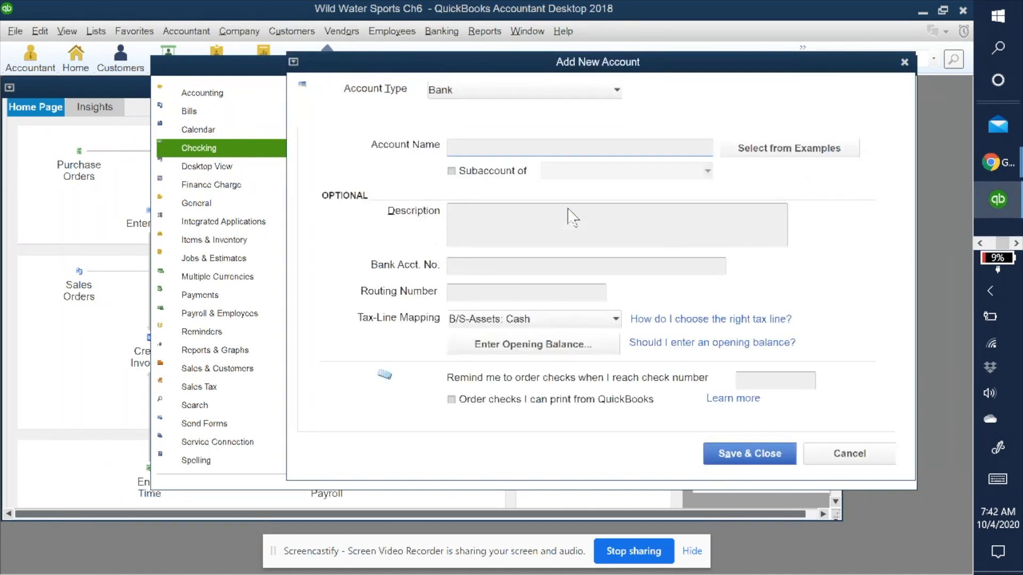
{"action": "type", "text": "Bank"}
{"action": "left_click", "coordinate": [533, 354]}
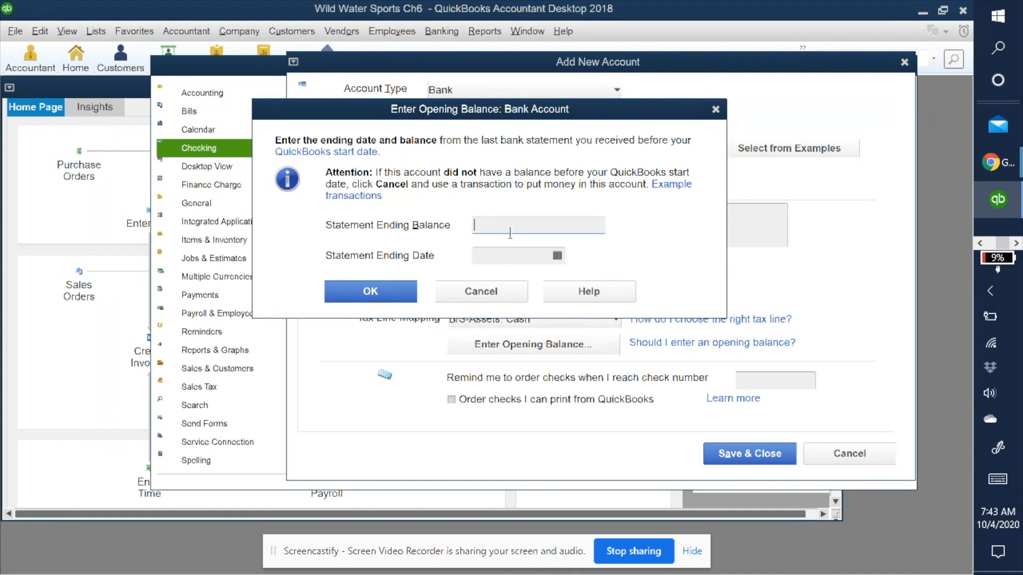
{"action": "type", "text": "25000"}
{"action": "left_click", "coordinate": [485, 253]}
{"action": "type", "text": "12/31/21"}
{"action": "left_click", "coordinate": [364, 294]}
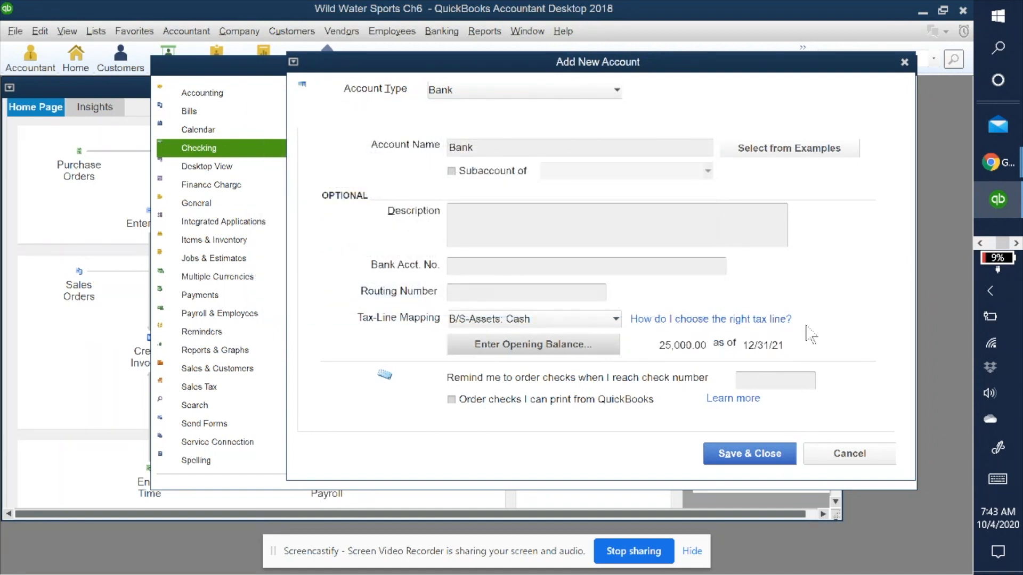
Extend the new account's name to Bank of Florida, and discard the account without saving it
{"action": "left_click", "coordinate": [481, 147]}
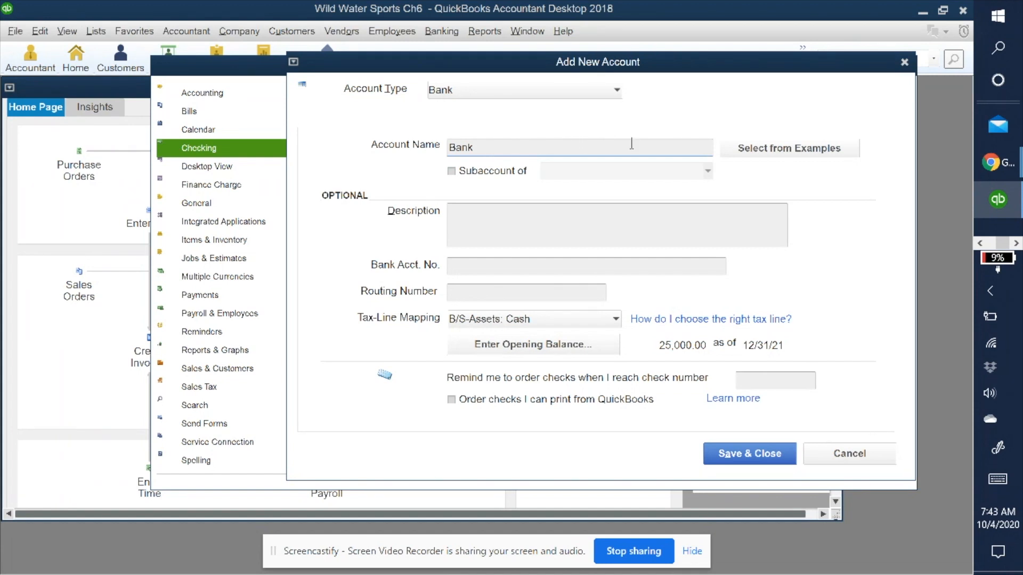
{"action": "type", "text": "of Florida"}
{"action": "left_click", "coordinate": [867, 456]}
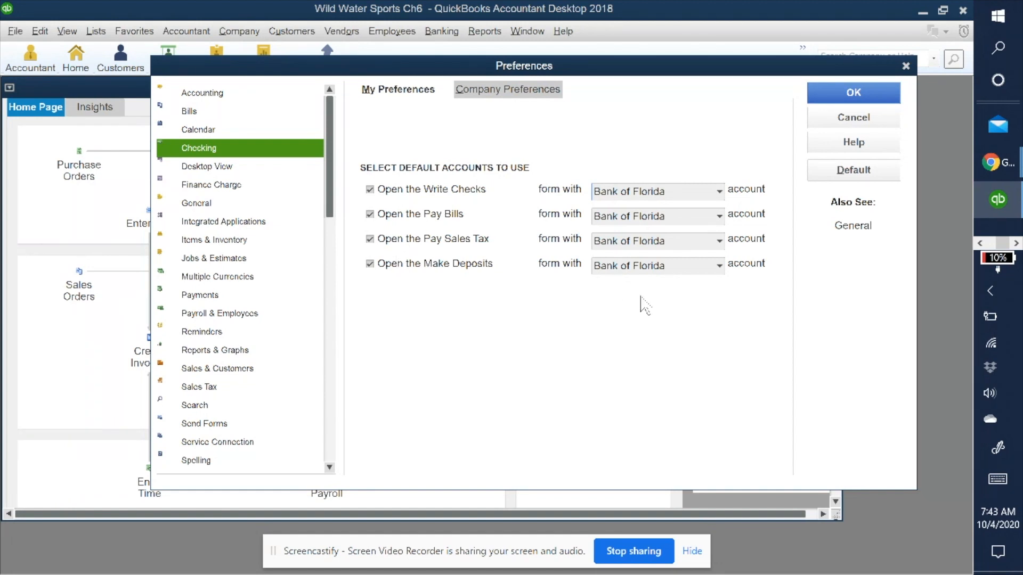
Review the Desktop View, General, Reminders and Reports & Graphs preferences, including personal and company settings, and close the preferences
{"action": "left_click", "coordinate": [200, 170]}
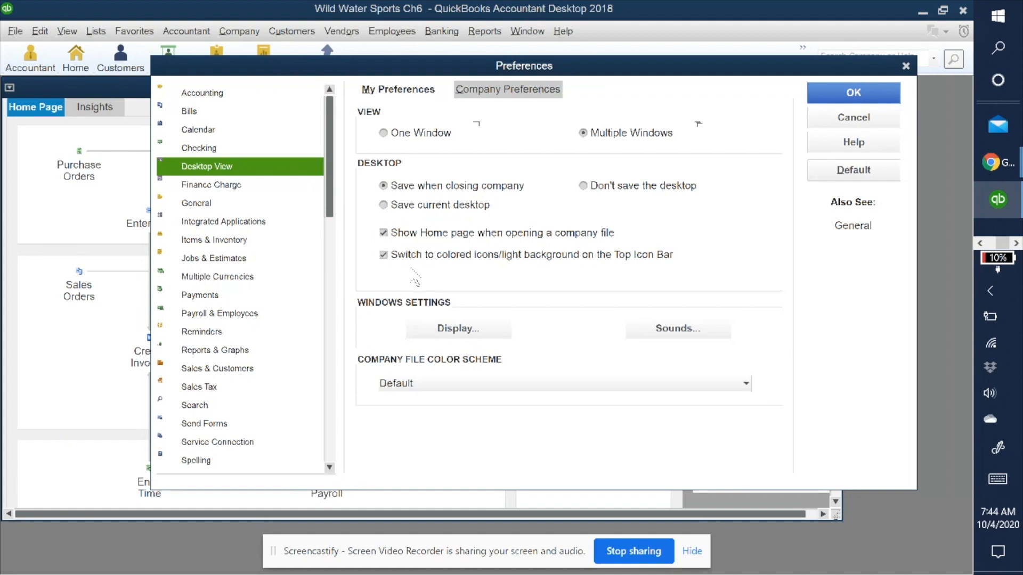
{"action": "left_click", "coordinate": [205, 210]}
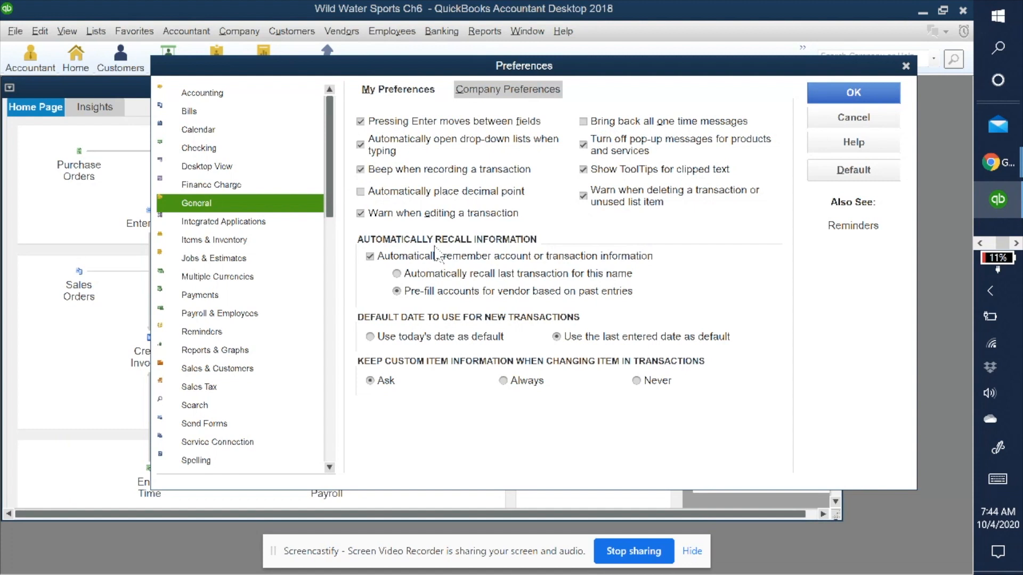
{"action": "left_click", "coordinate": [526, 107]}
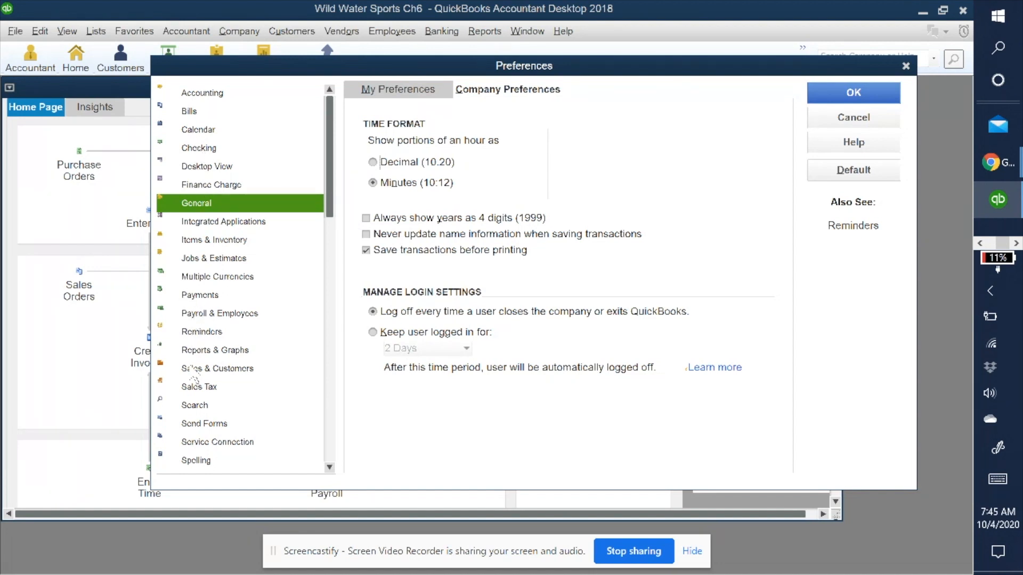
{"action": "left_click", "coordinate": [199, 333]}
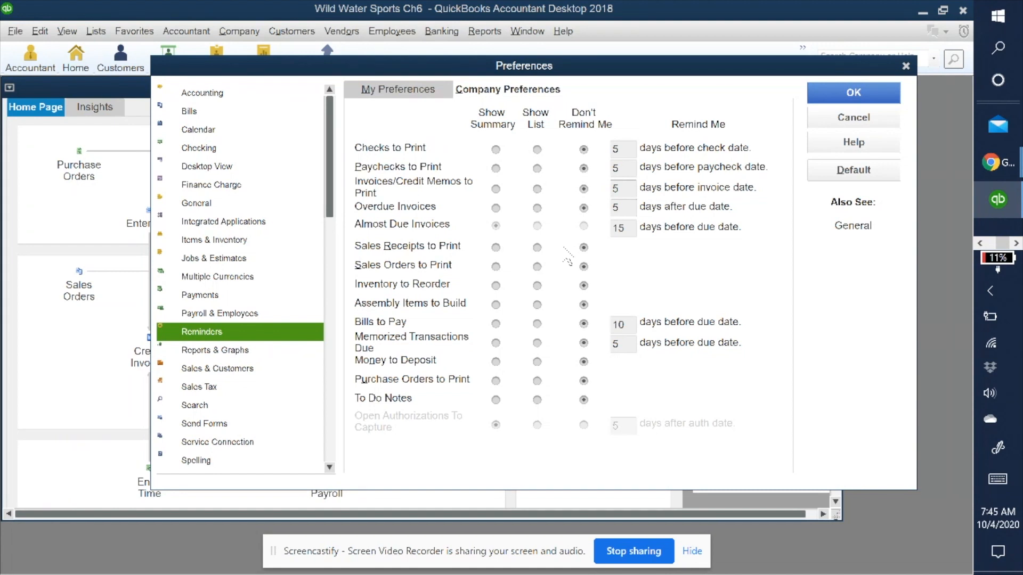
{"action": "left_click", "coordinate": [187, 353]}
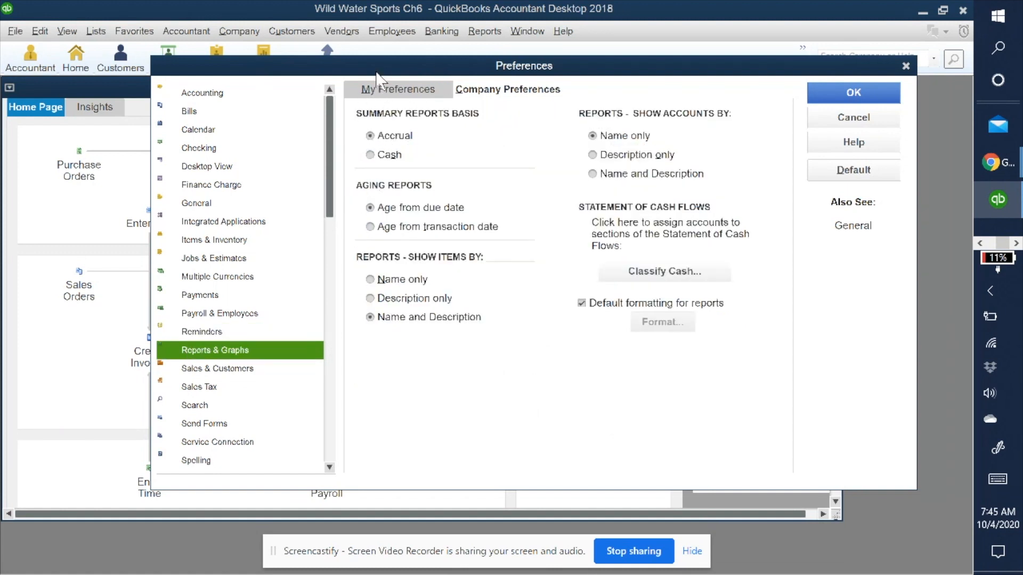
{"action": "left_click", "coordinate": [415, 95]}
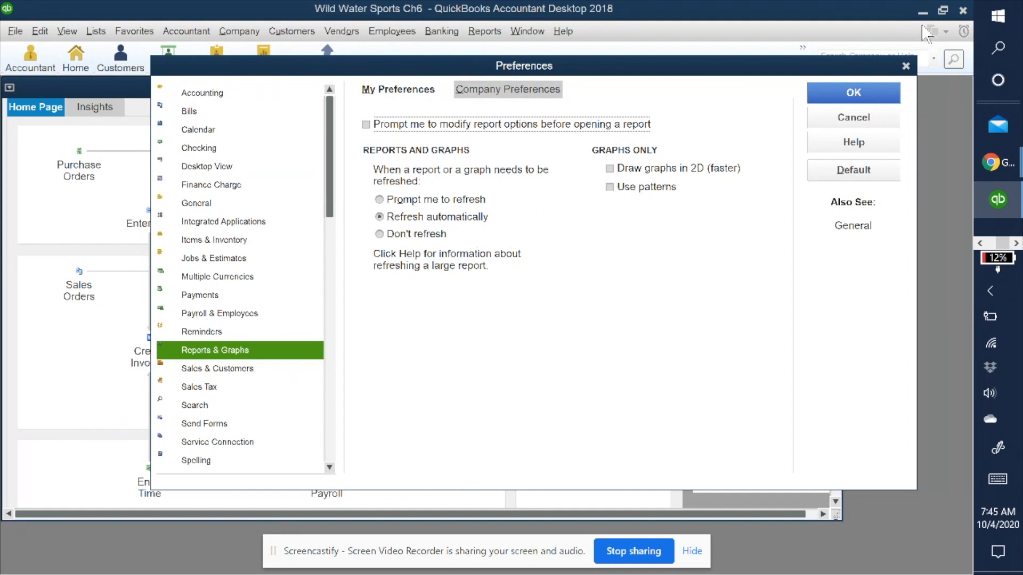
{"action": "left_click", "coordinate": [847, 95]}
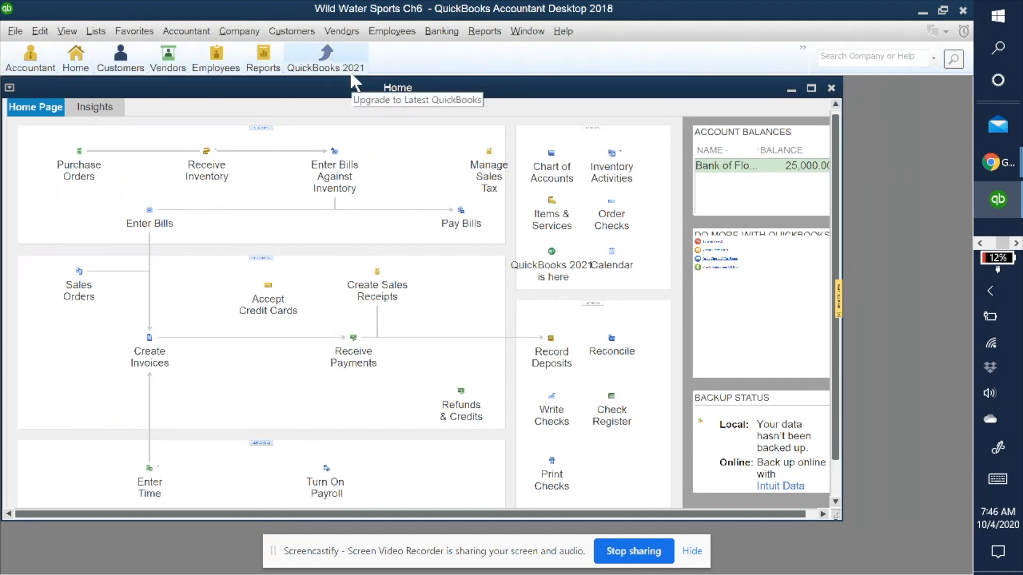
Close the Home and Item List windows and choose the Top Icon Bar display
{"action": "left_click", "coordinate": [66, 31]}
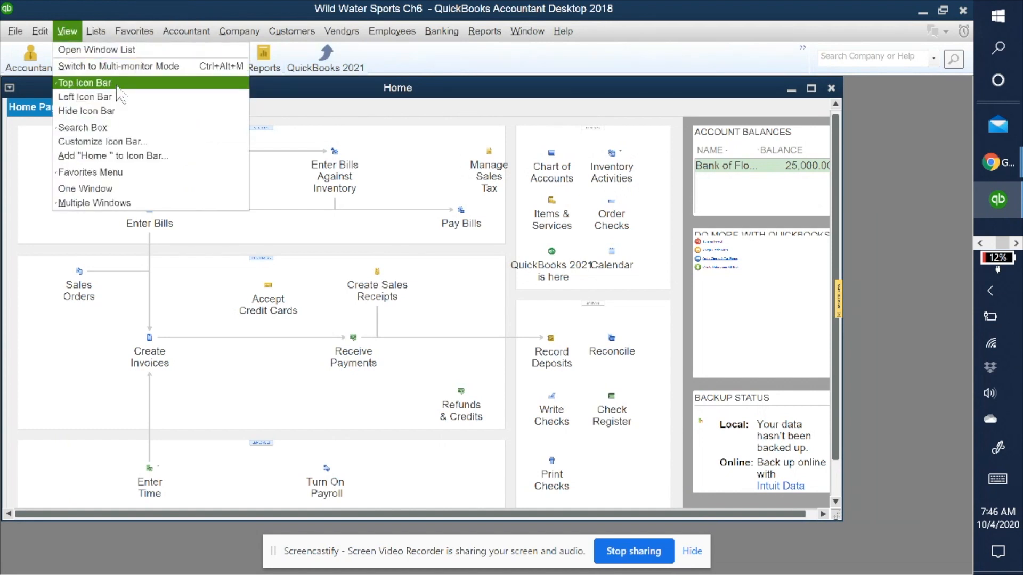
{"action": "left_click", "coordinate": [75, 82]}
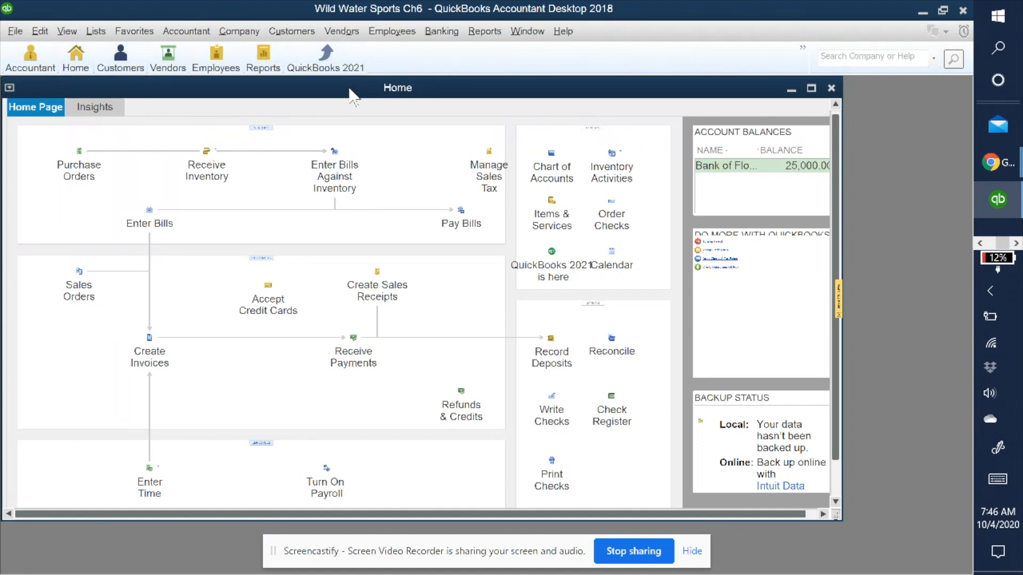
{"action": "left_click", "coordinate": [831, 88]}
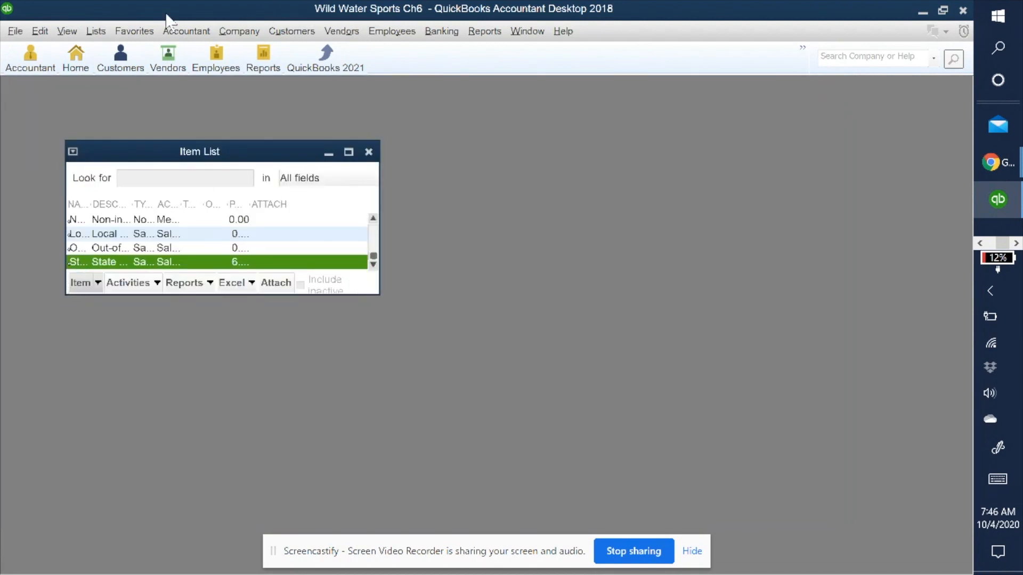
{"action": "left_click", "coordinate": [368, 153]}
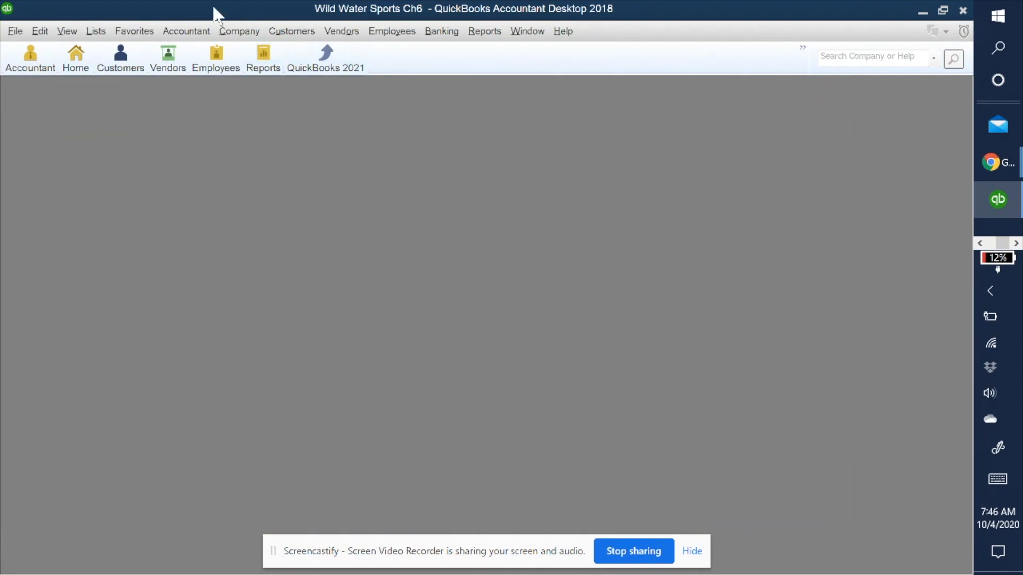
{"action": "left_click", "coordinate": [64, 31]}
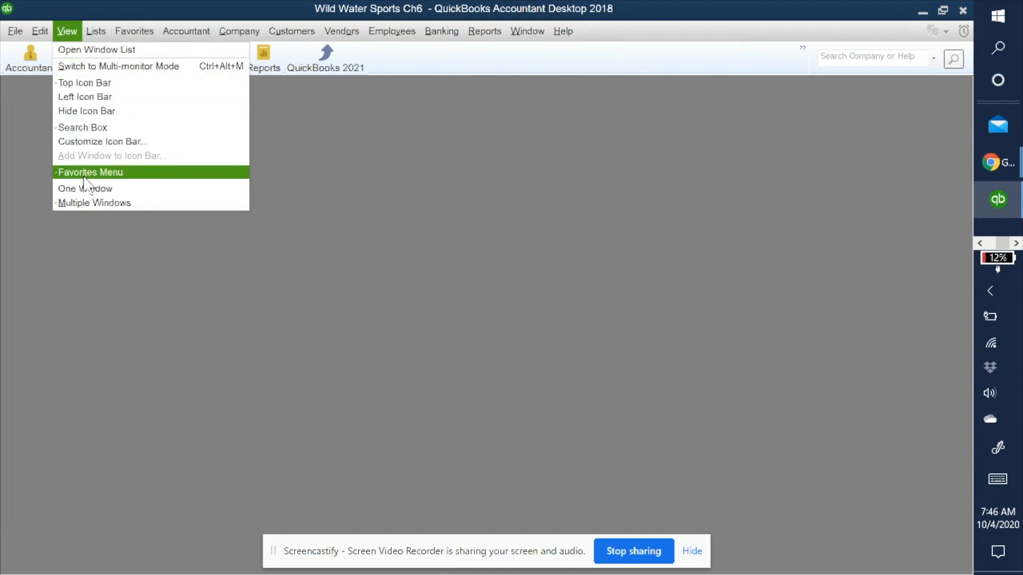
{"action": "left_click", "coordinate": [75, 84]}
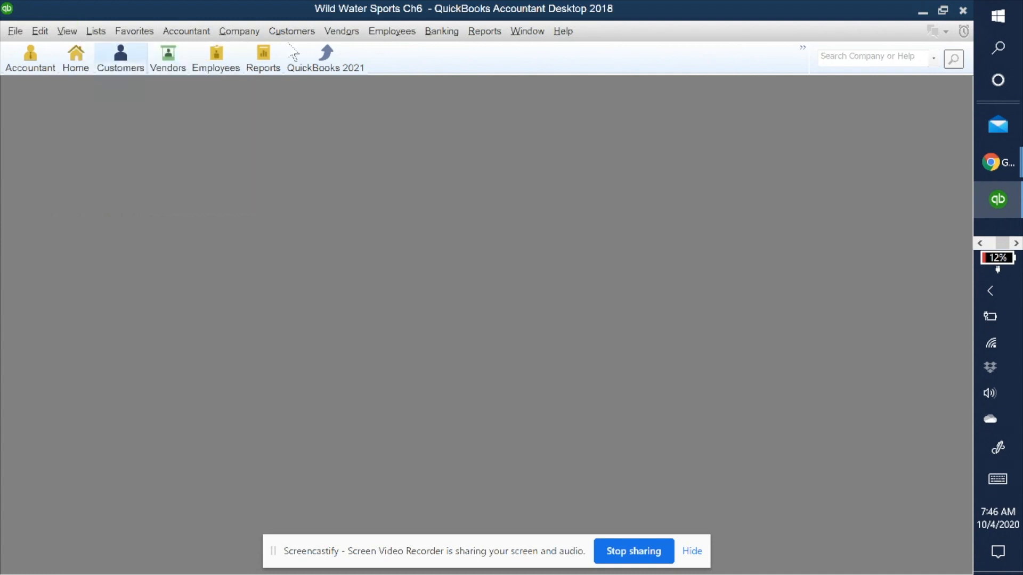
Review the icon bar customization options and the list of items available to add, and close them without adding Batch Transactions
{"action": "right_click", "coordinate": [416, 61]}
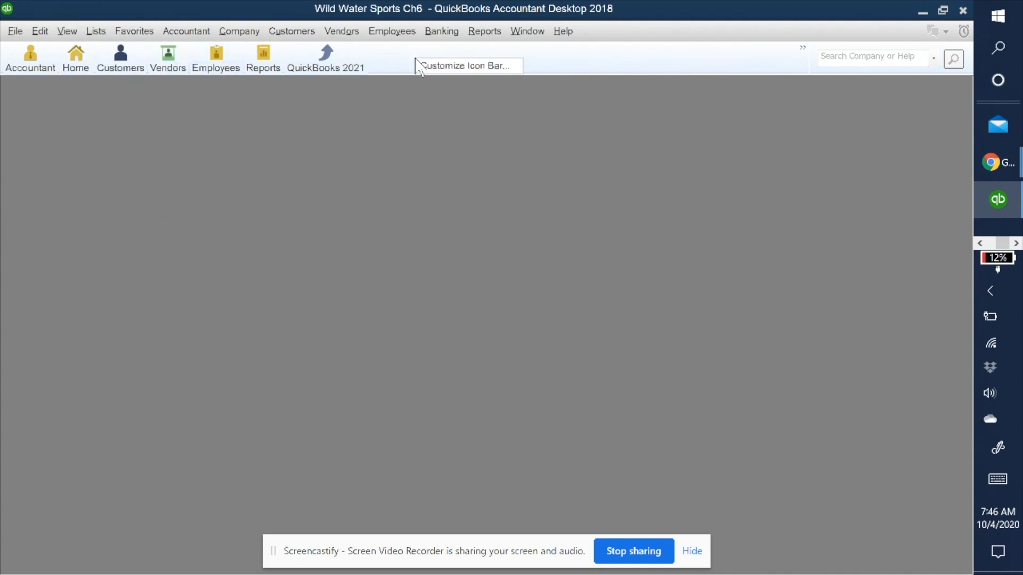
{"action": "left_click", "coordinate": [471, 64]}
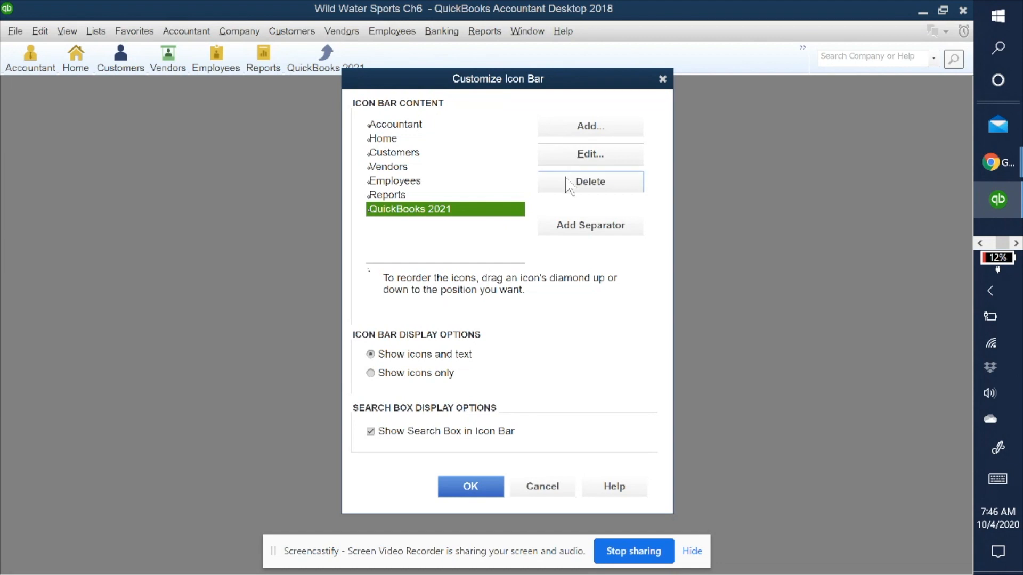
{"action": "left_click", "coordinate": [588, 128]}
{"action": "scroll", "coordinate": [176, 341], "scroll_direction": "down", "scroll_amount": 20}
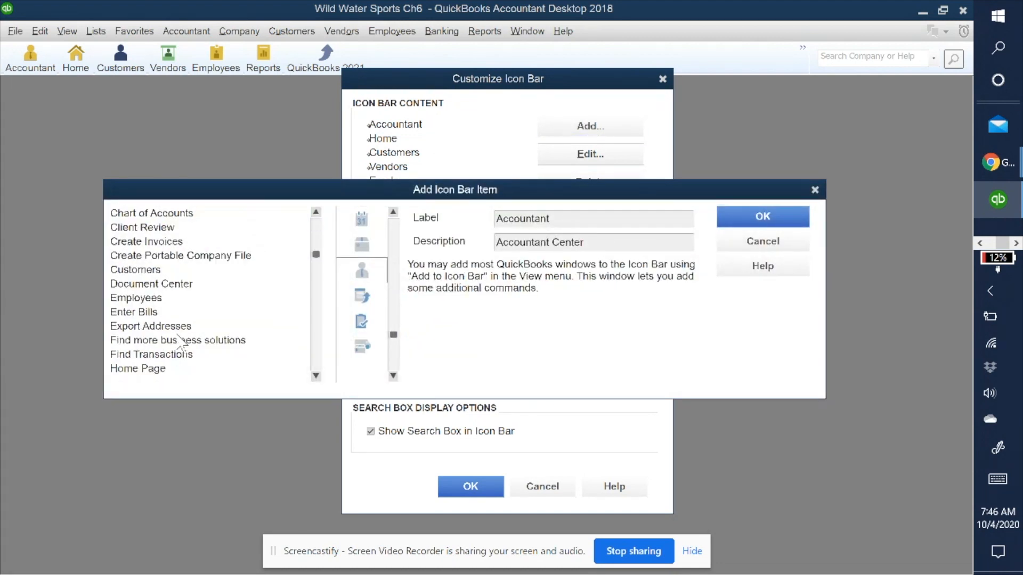
{"action": "scroll", "coordinate": [182, 344], "scroll_direction": "up", "scroll_amount": 20}
{"action": "left_click", "coordinate": [181, 341]}
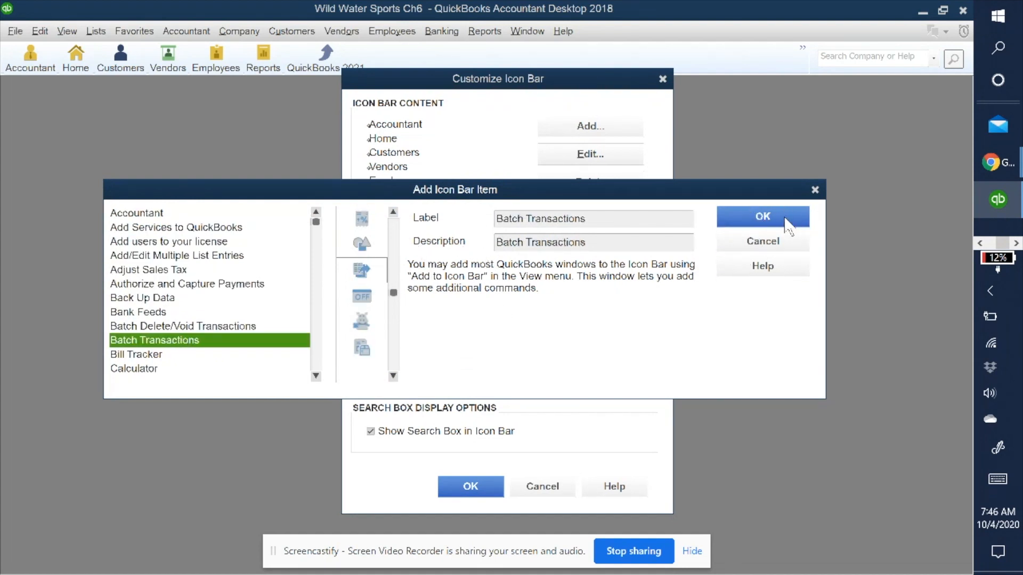
{"action": "left_click", "coordinate": [815, 190]}
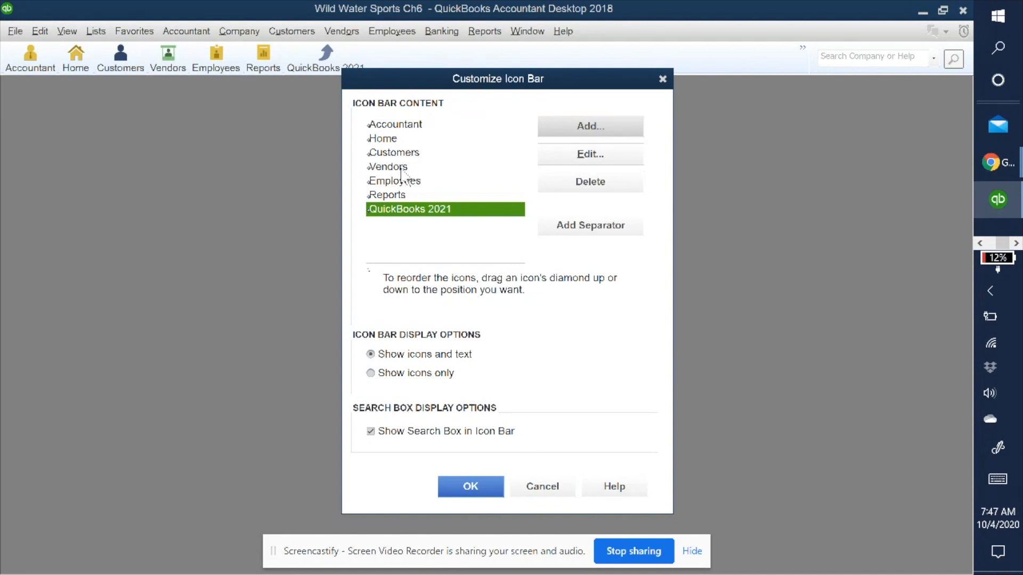
{"action": "left_click", "coordinate": [475, 485]}
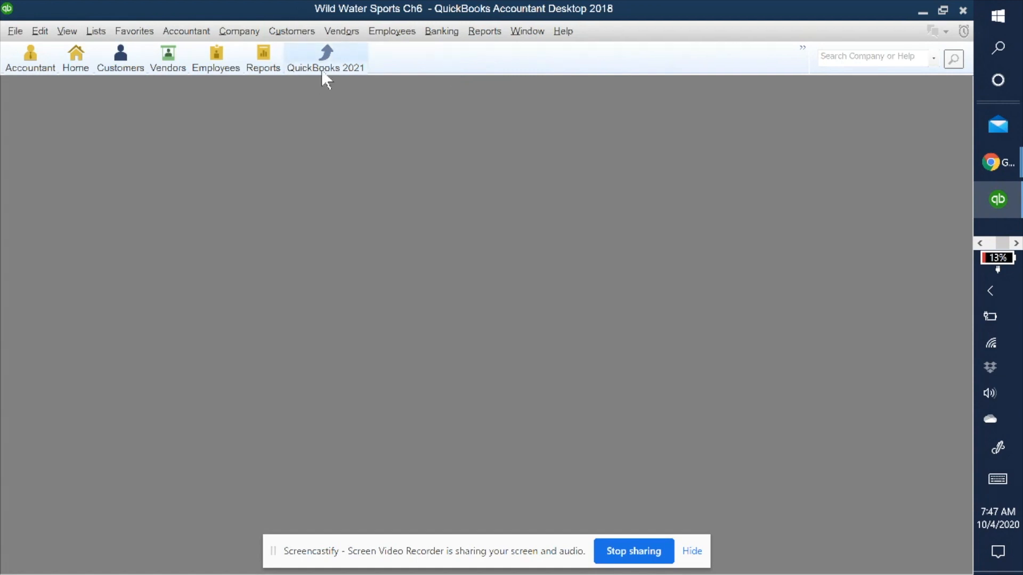
Open the Item List from the Home page and maximize its window
{"action": "left_click", "coordinate": [78, 63]}
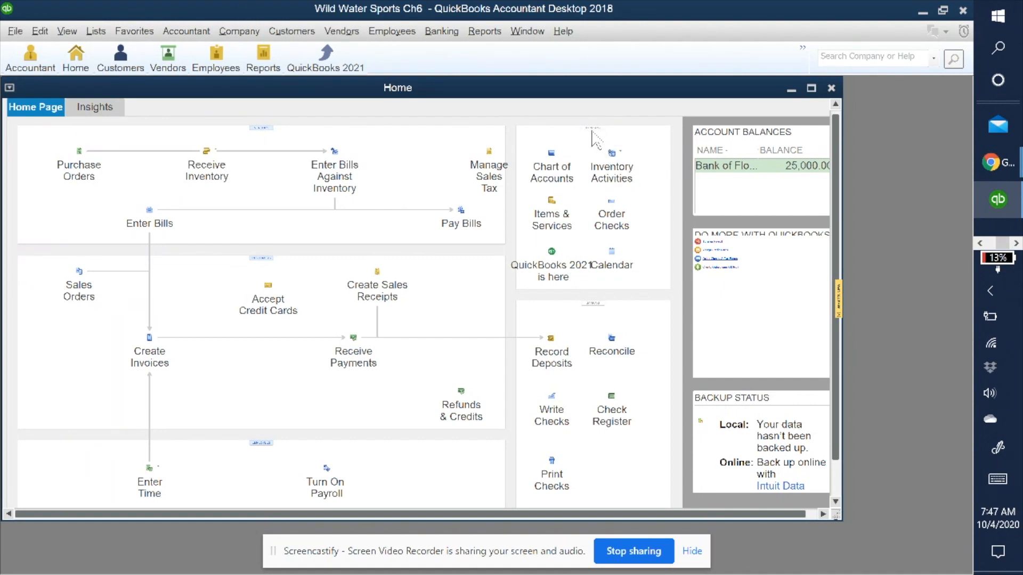
{"action": "left_click", "coordinate": [550, 221]}
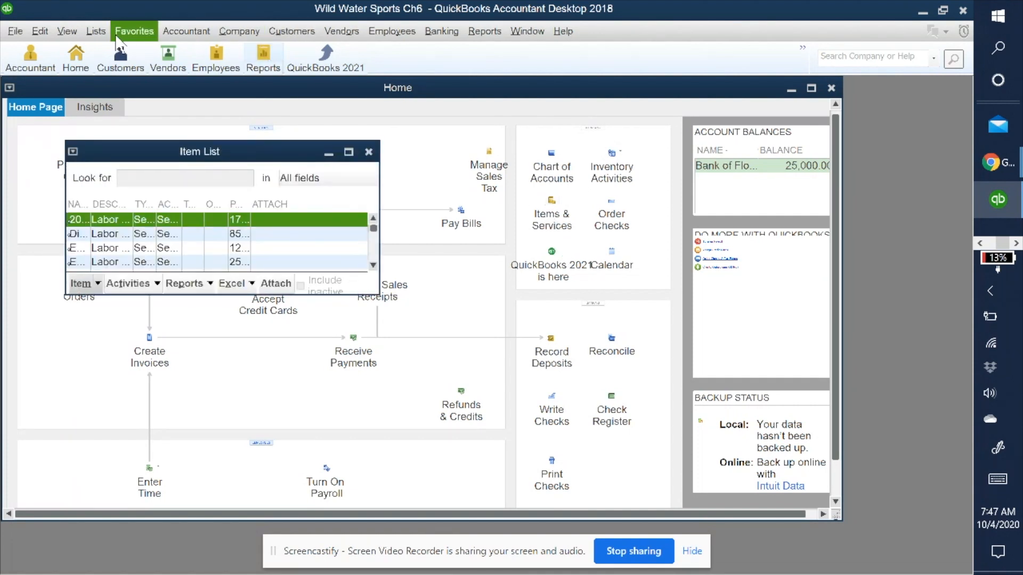
{"action": "left_click", "coordinate": [96, 32]}
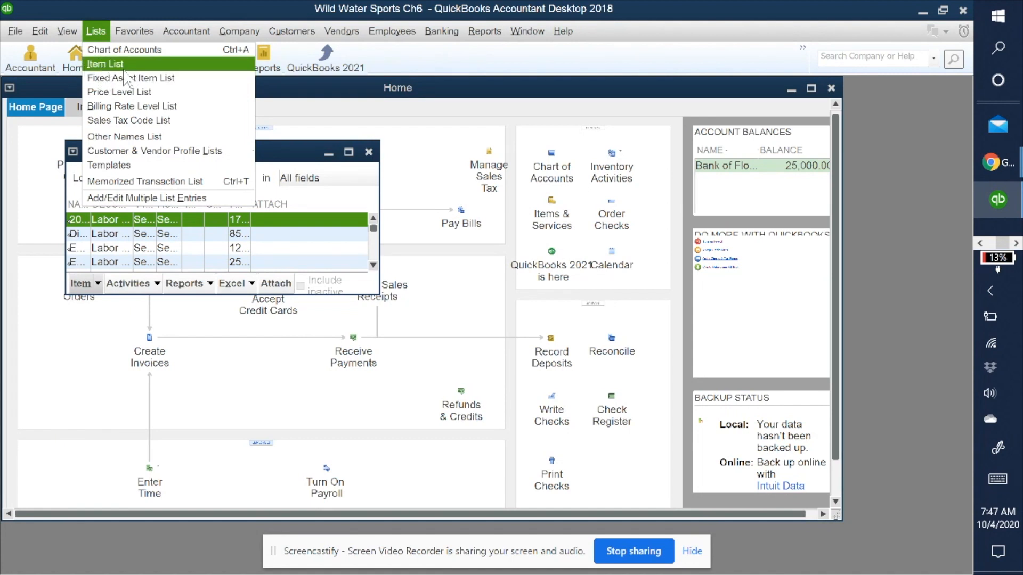
{"action": "left_click", "coordinate": [294, 237]}
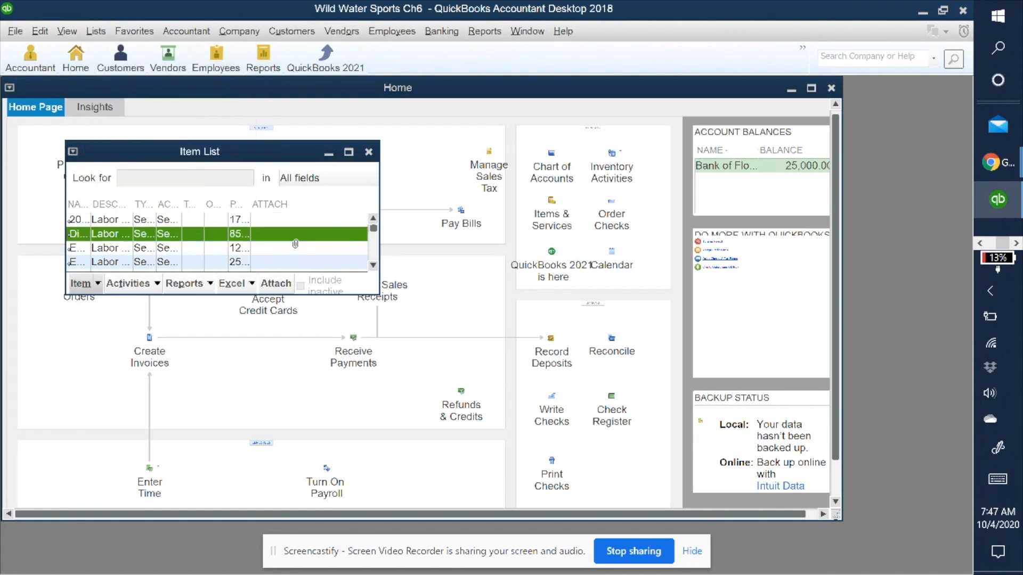
{"action": "left_click", "coordinate": [349, 152]}
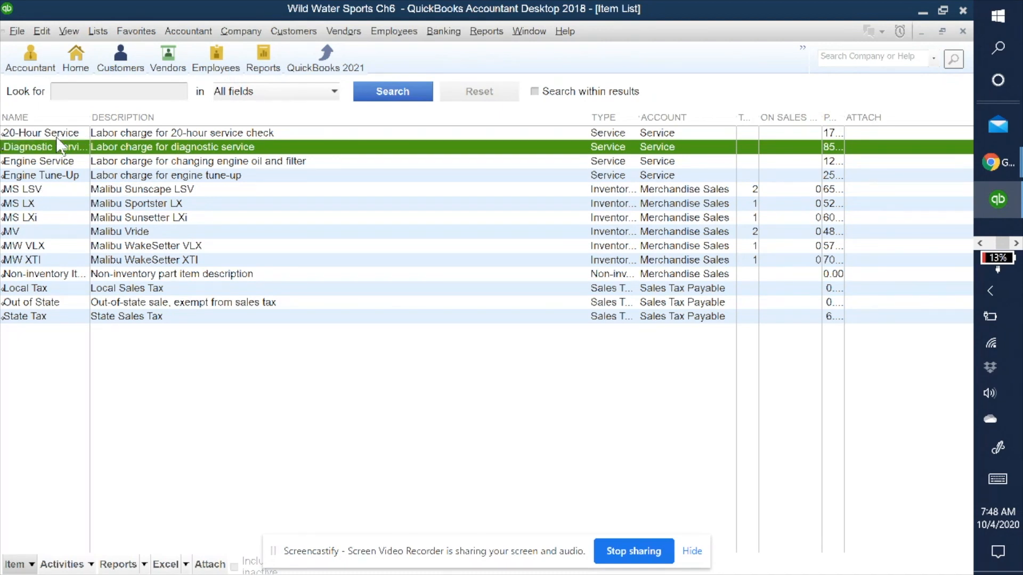
Examine the commands available for the MV (Malibu Vride) item in the Item List
{"action": "left_click", "coordinate": [269, 135]}
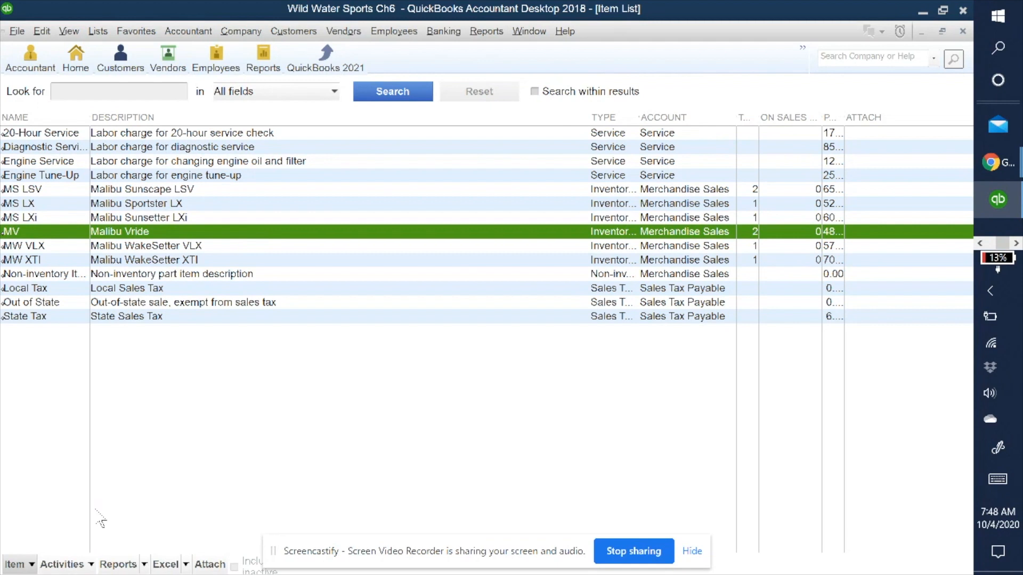
{"action": "left_click", "coordinate": [31, 565]}
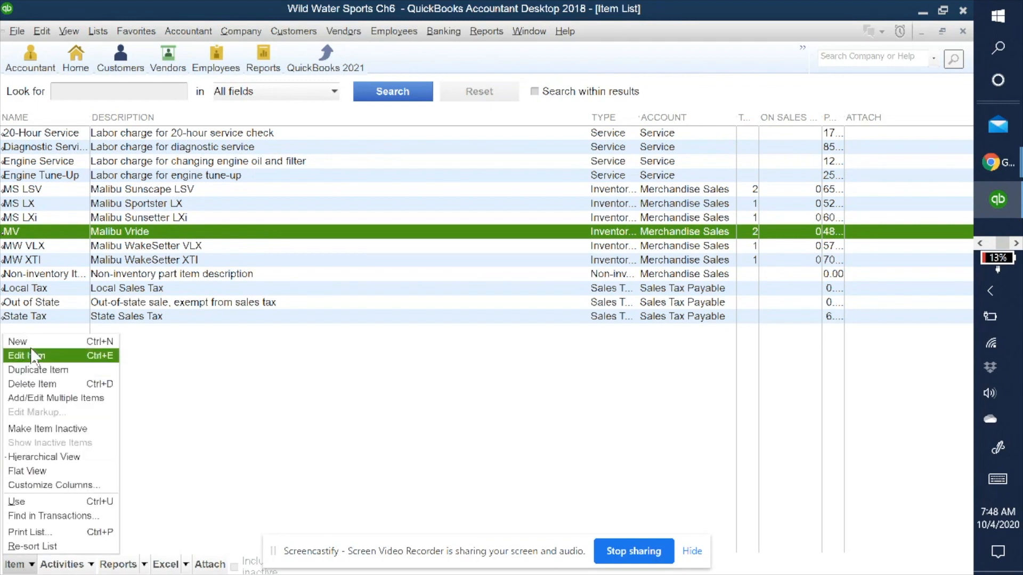
{"action": "left_click", "coordinate": [152, 235]}
{"action": "right_click", "coordinate": [152, 236]}
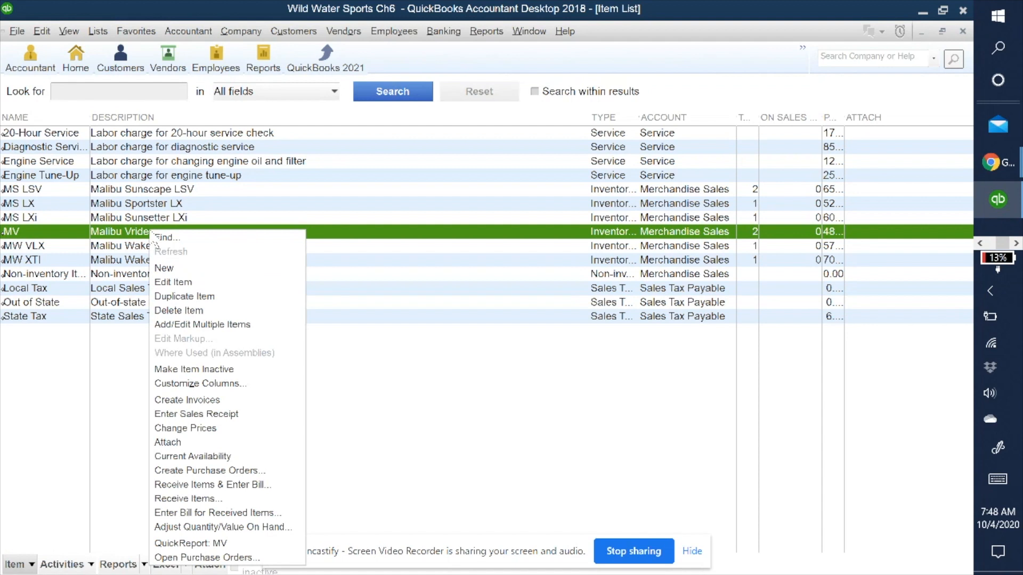
{"action": "left_click", "coordinate": [128, 238]}
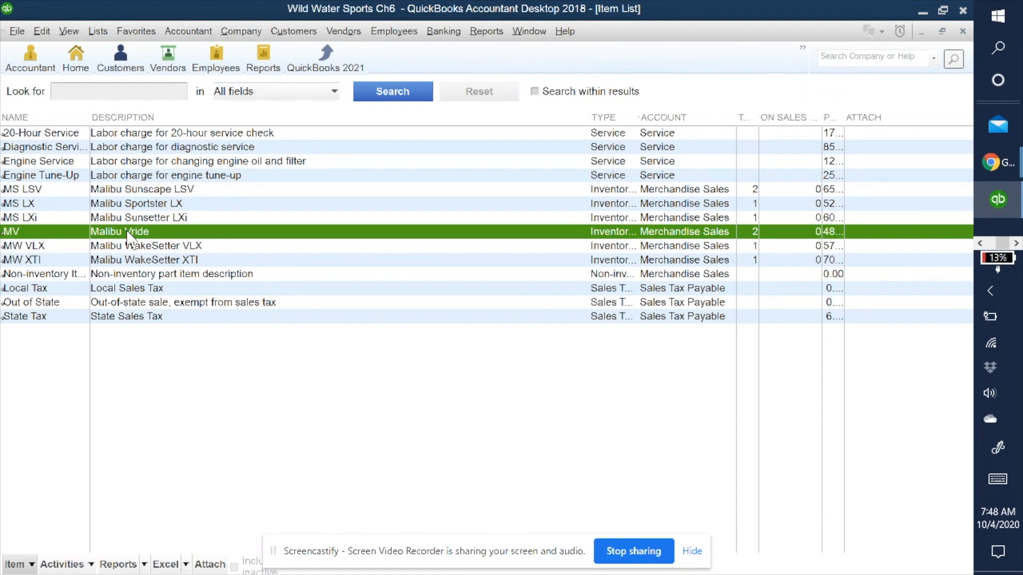
Open Add/Edit Multiple Items from the Item List and choose the Service Items list
{"action": "left_click", "coordinate": [34, 542]}
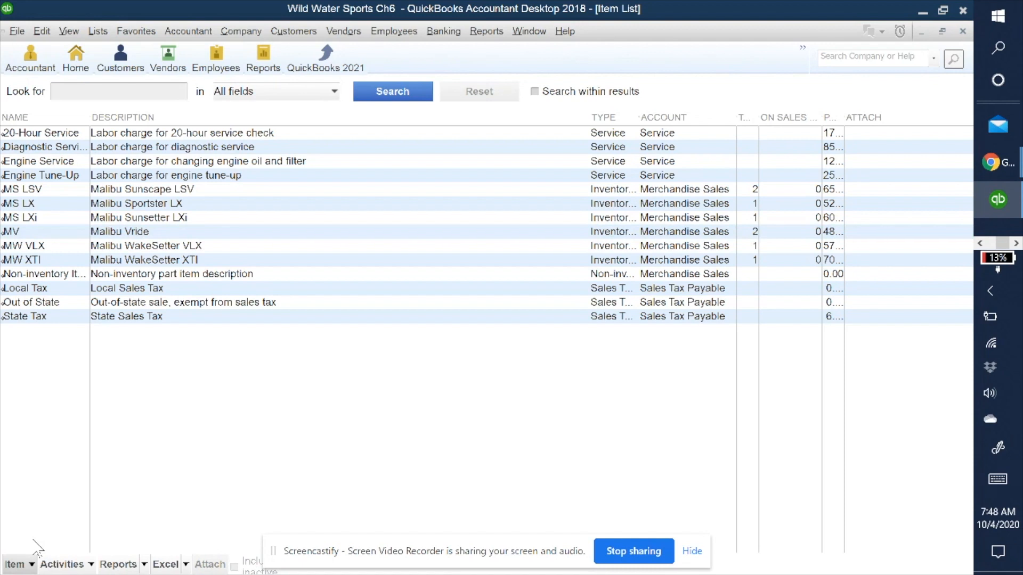
{"action": "left_click", "coordinate": [32, 564]}
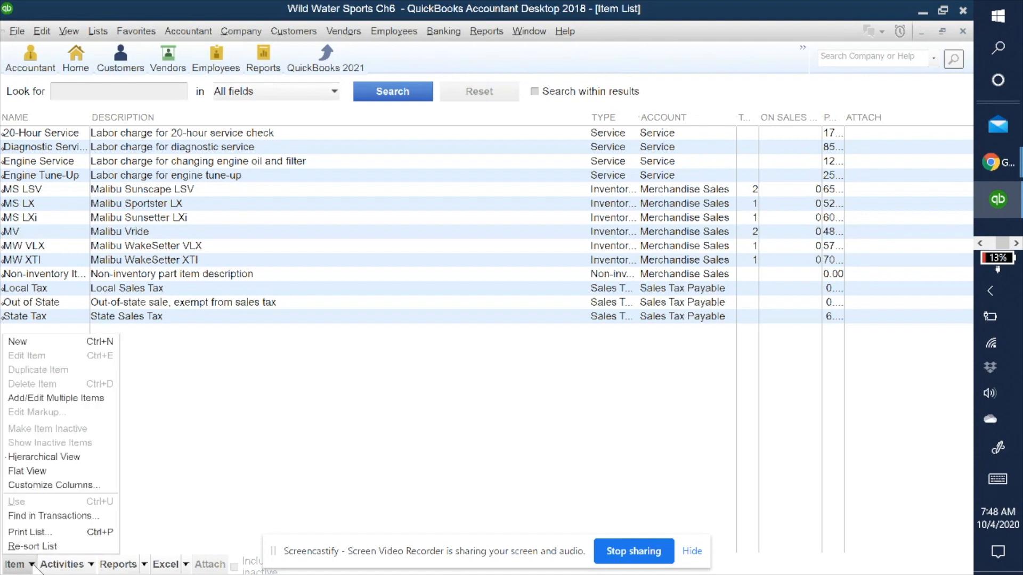
{"action": "left_click", "coordinate": [59, 400]}
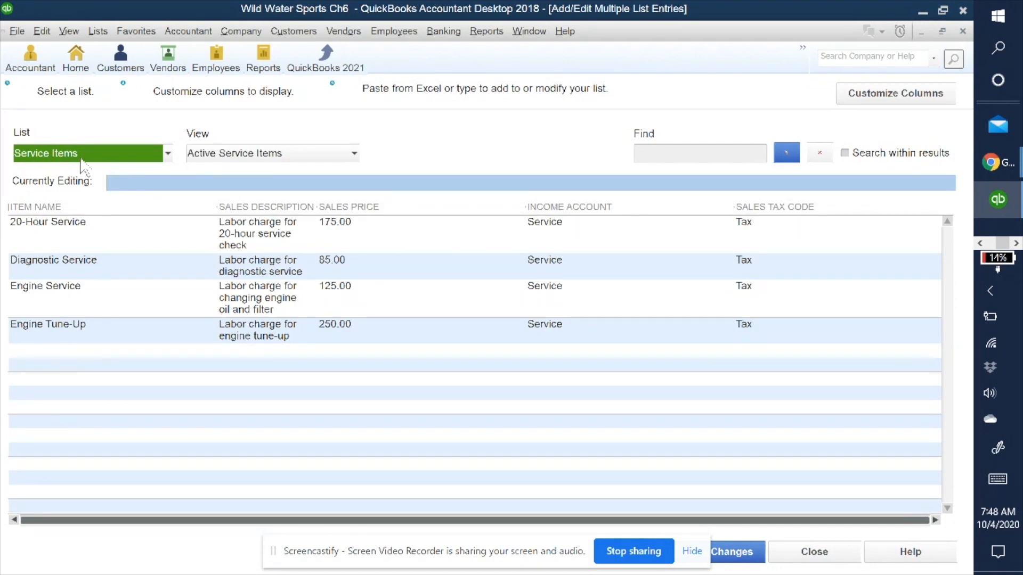
{"action": "left_click", "coordinate": [165, 154]}
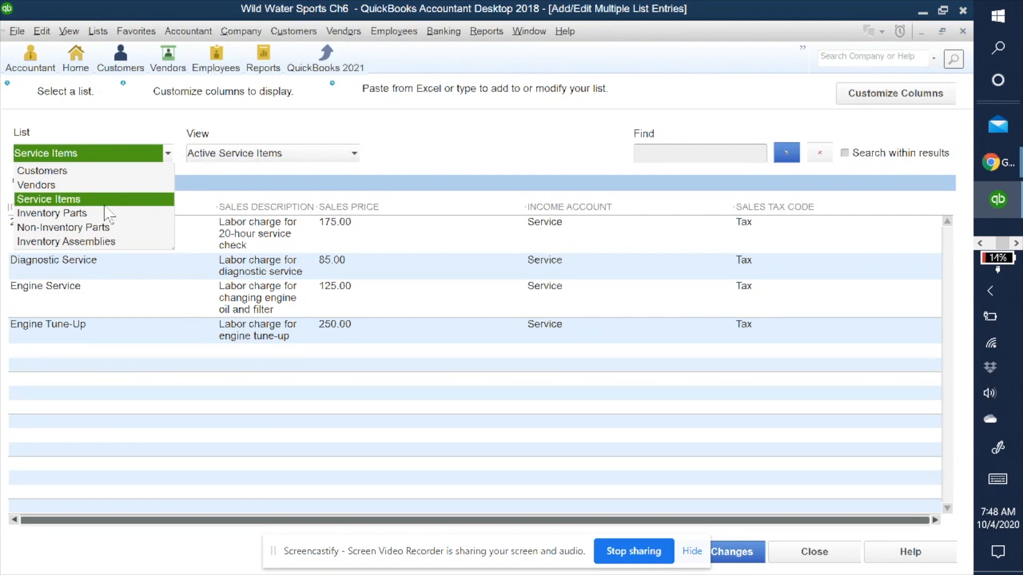
{"action": "left_click", "coordinate": [106, 208]}
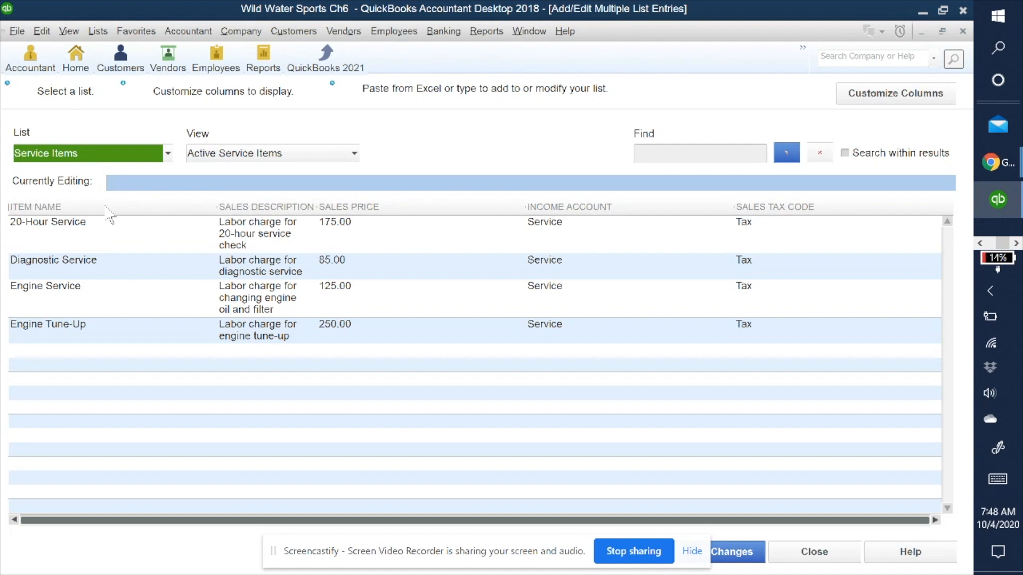
Open the column customization for the service items and examine the available and chosen columns
{"action": "left_click", "coordinate": [919, 101]}
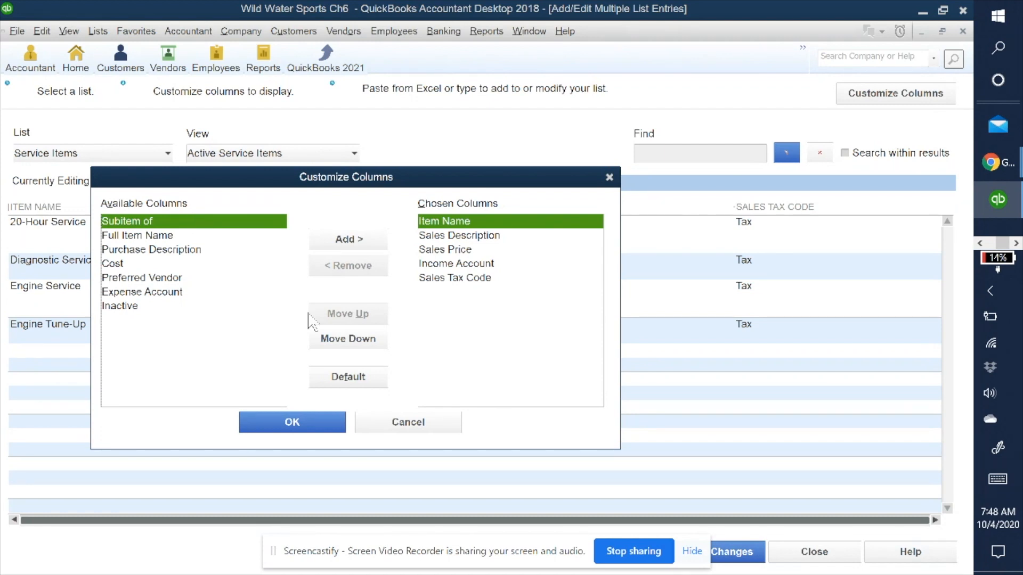
{"action": "left_click", "coordinate": [453, 237]}
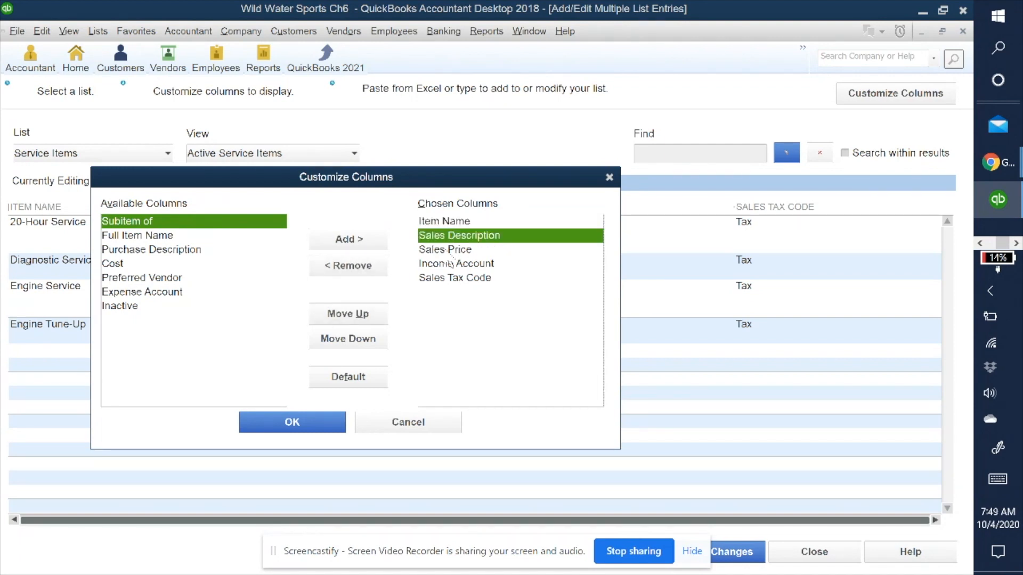
{"action": "left_click", "coordinate": [447, 250]}
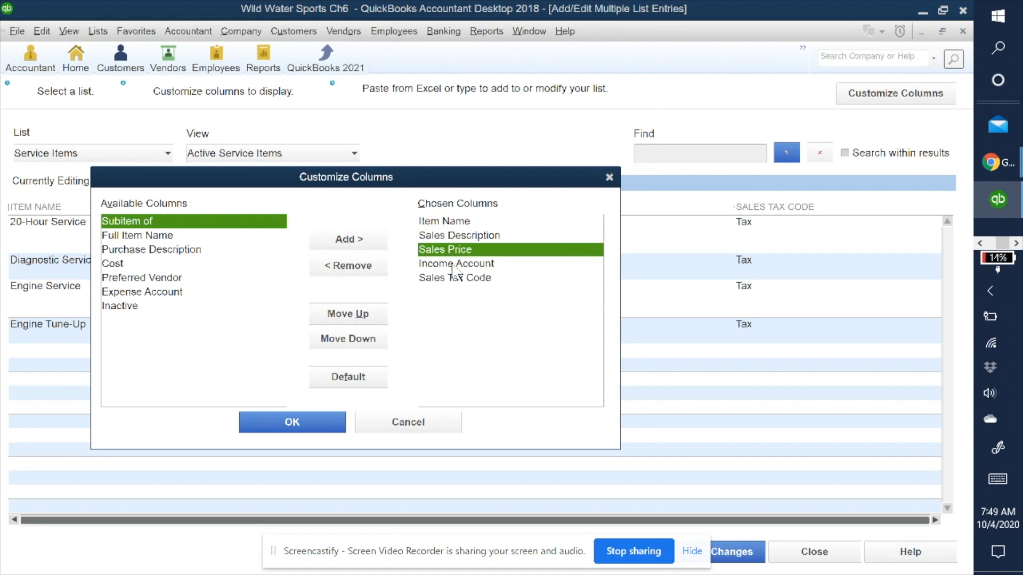
{"action": "left_click", "coordinate": [452, 265]}
{"action": "left_click", "coordinate": [452, 296]}
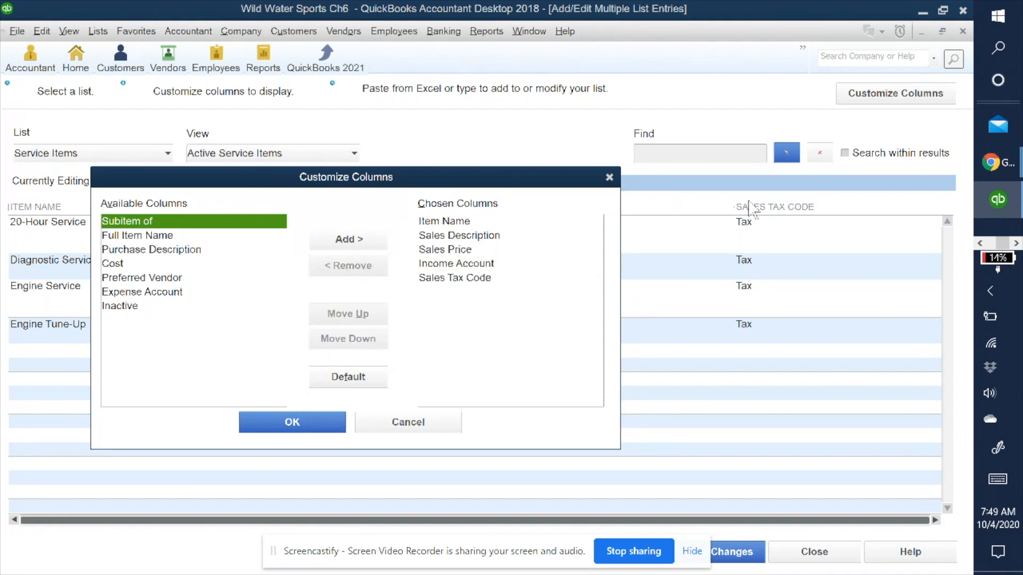
{"action": "left_click", "coordinate": [147, 220]}
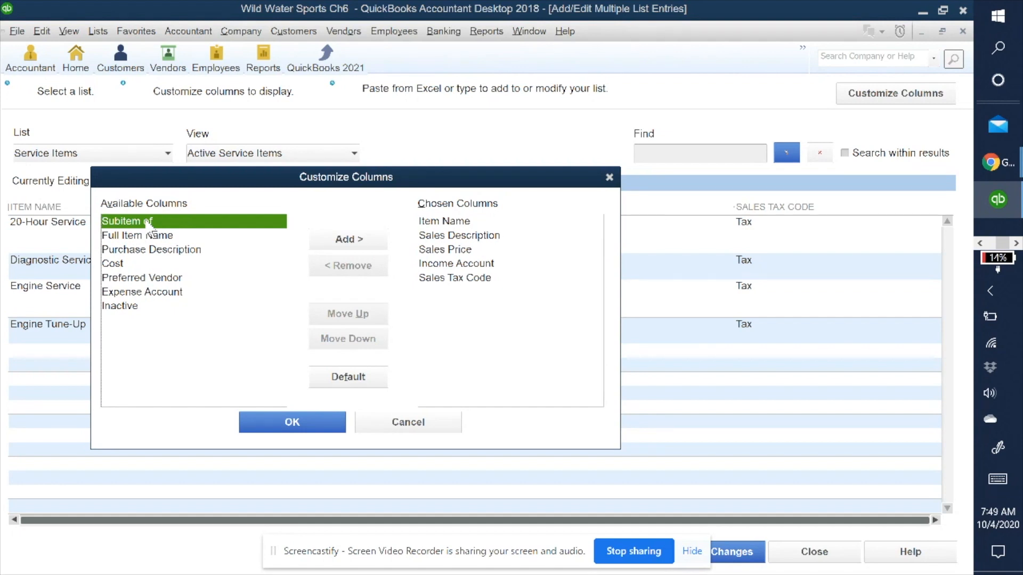
{"action": "left_click", "coordinate": [448, 223]}
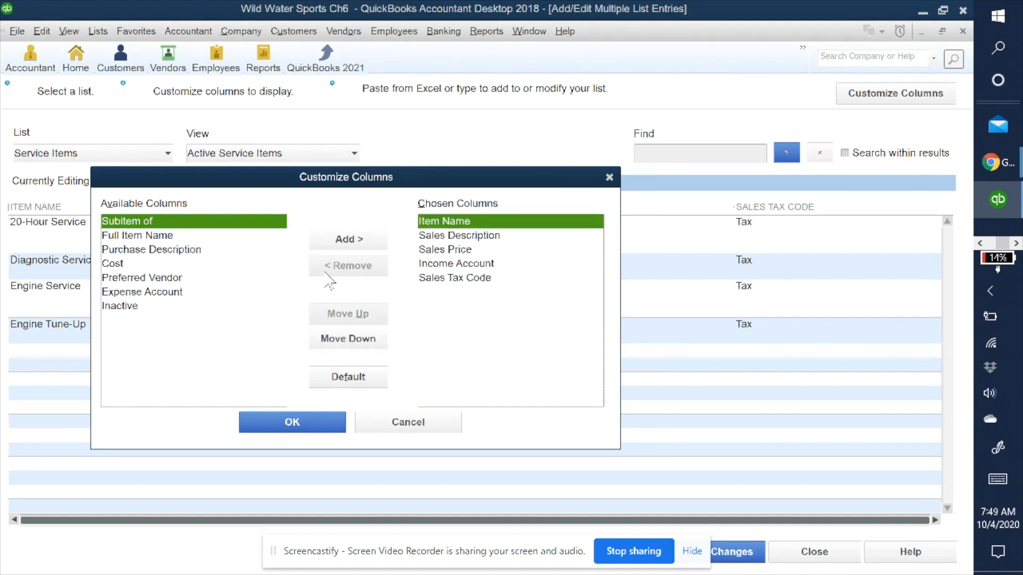
{"action": "left_click", "coordinate": [506, 236]}
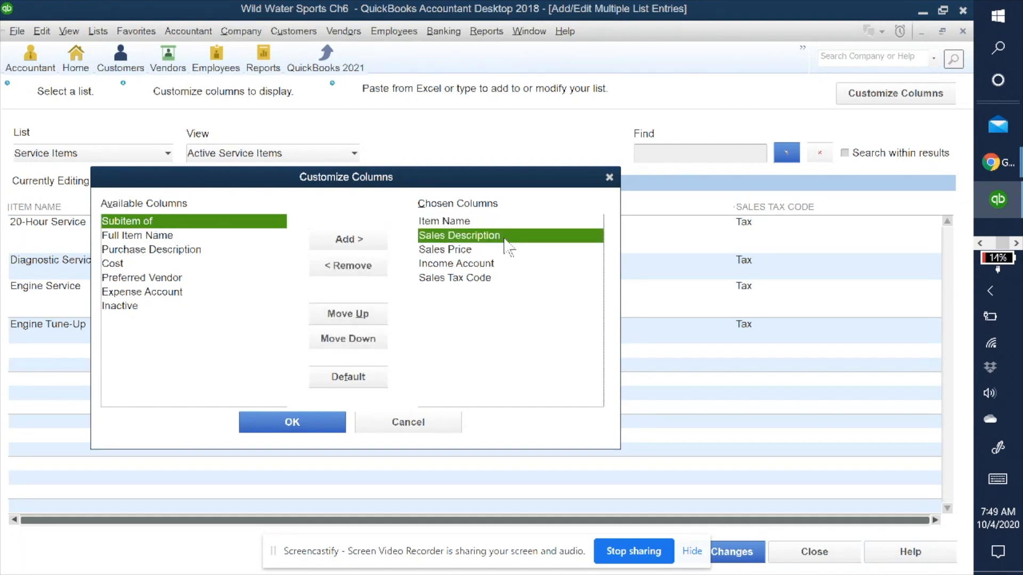
Try adding Full Item Name to the chosen columns, and remove it again
{"action": "left_click", "coordinate": [146, 240]}
{"action": "left_click", "coordinate": [346, 240]}
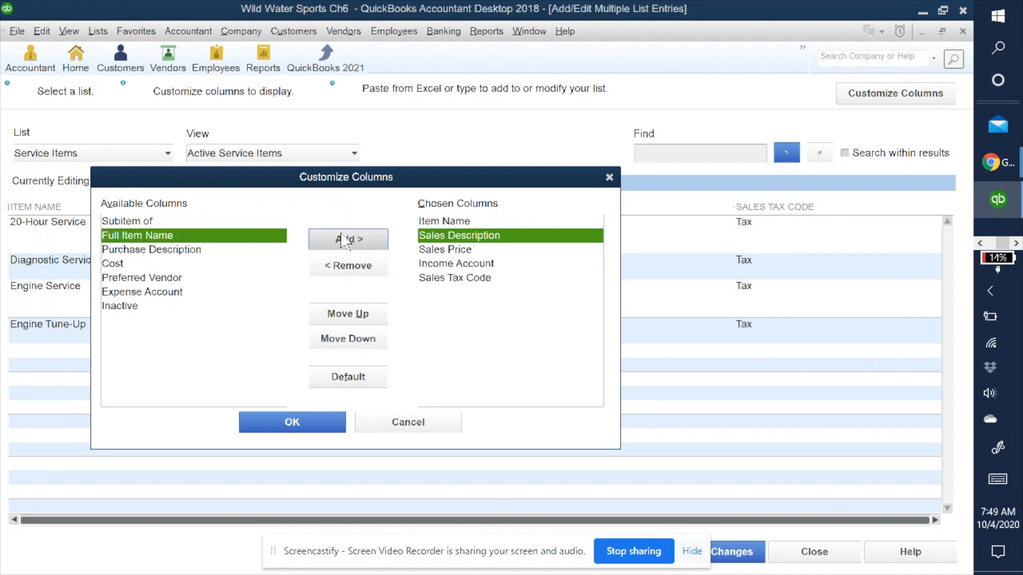
{"action": "left_click", "coordinate": [441, 304]}
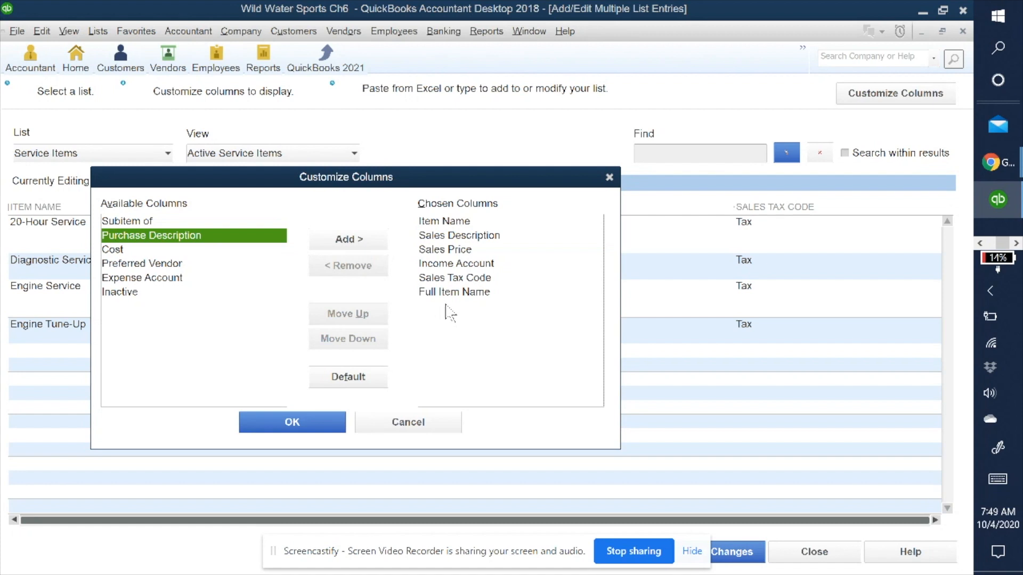
{"action": "left_click", "coordinate": [445, 293]}
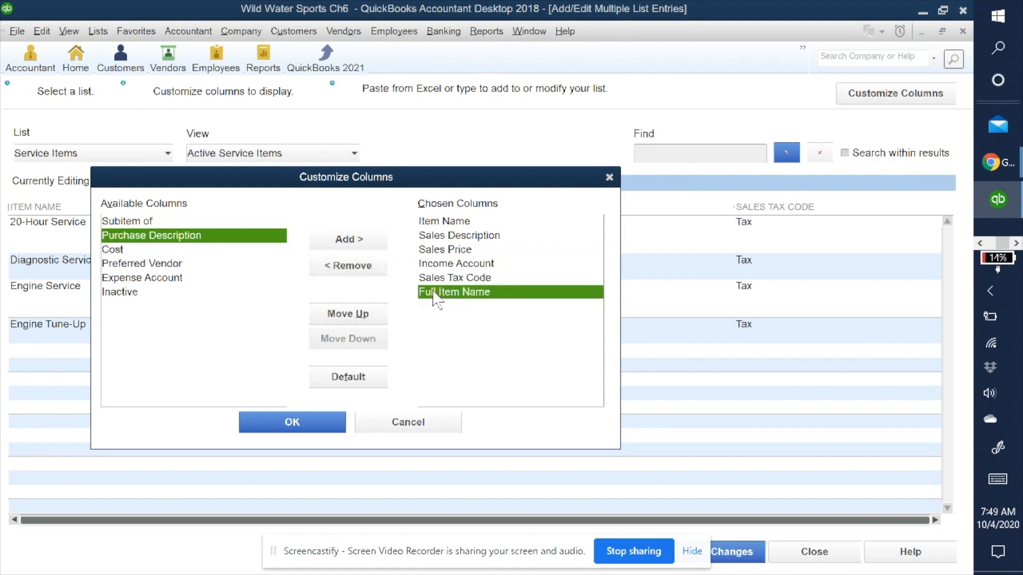
{"action": "left_click", "coordinate": [348, 265]}
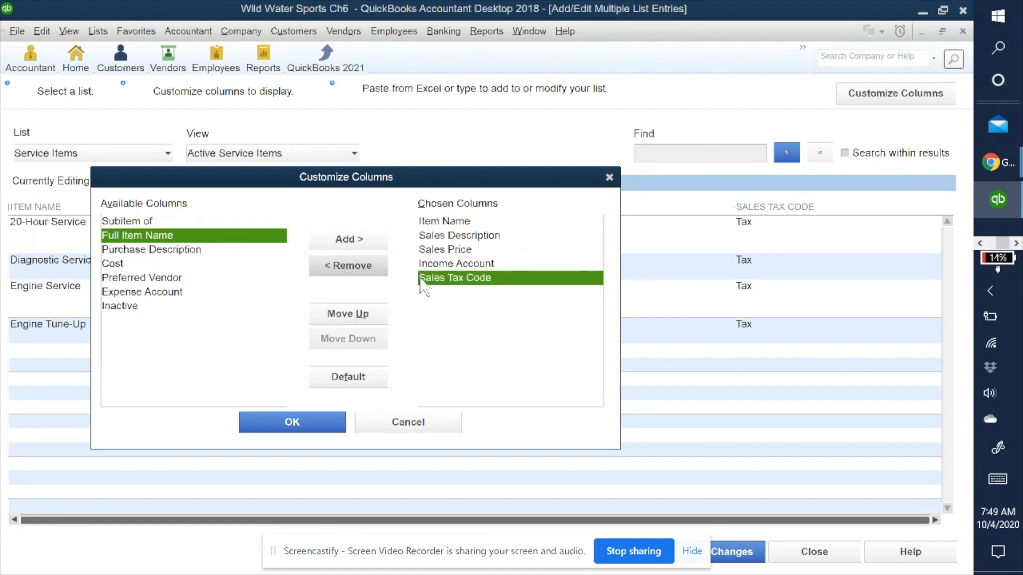
Try moving the Sales Tax Code column up two places, return it to the end, and accept the column setup
{"action": "left_click", "coordinate": [350, 315]}
{"action": "left_click", "coordinate": [350, 315]}
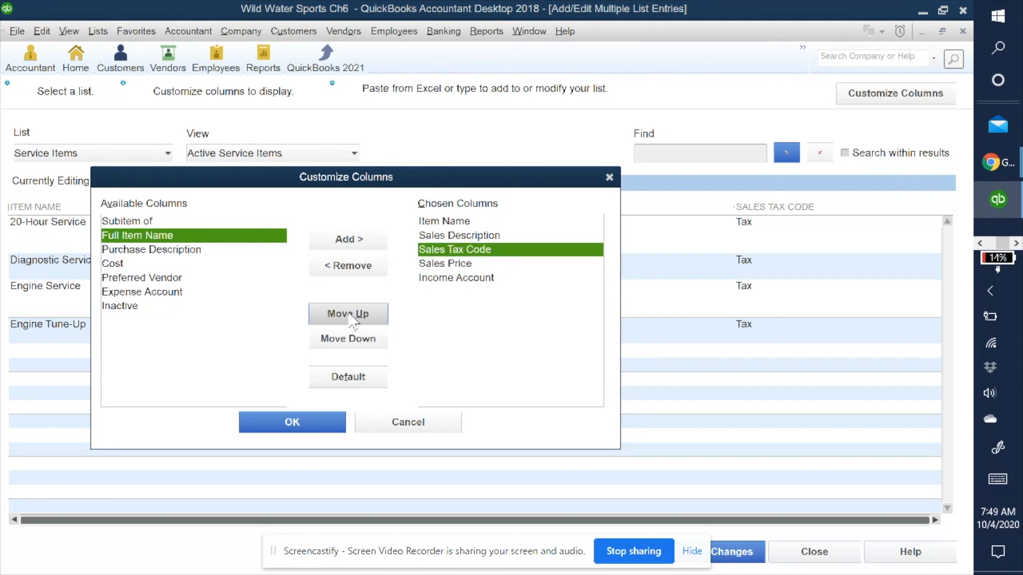
{"action": "left_click", "coordinate": [353, 340]}
{"action": "left_click", "coordinate": [353, 340]}
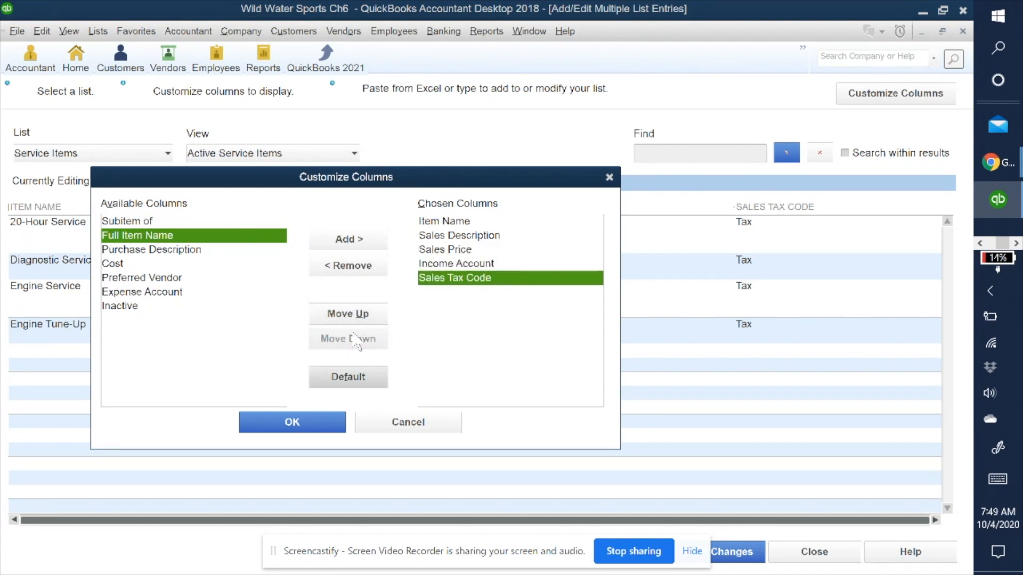
{"action": "left_click", "coordinate": [457, 346]}
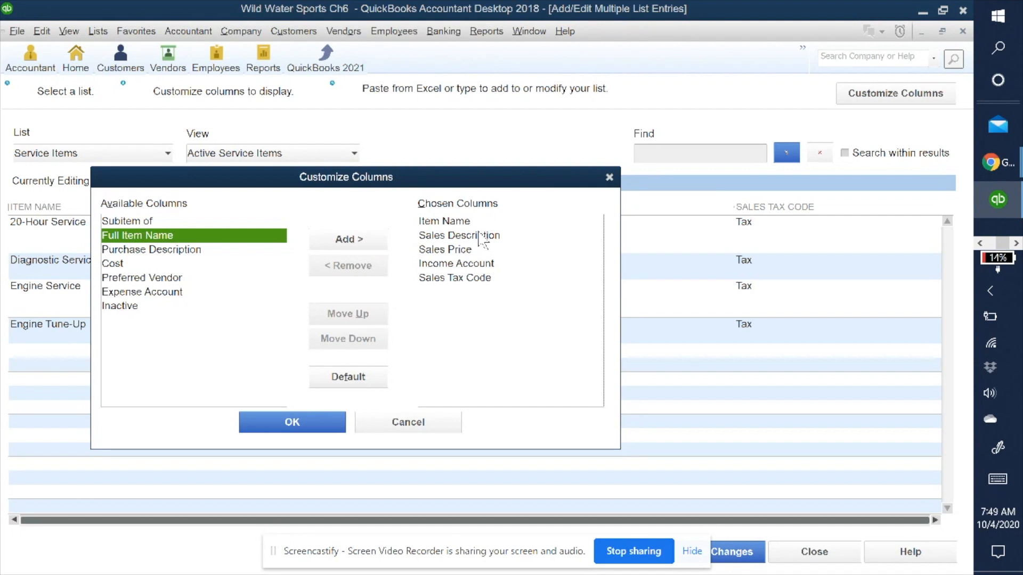
{"action": "left_click", "coordinate": [283, 421]}
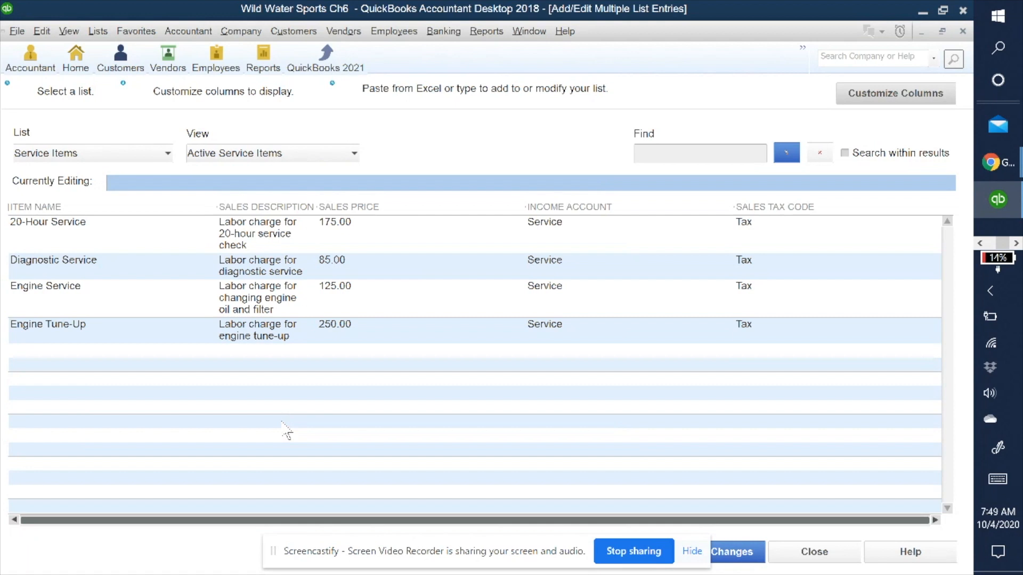
Step through the 20-Hour Service row's fields, from item name across to the sales tax code
{"action": "left_click", "coordinate": [77, 224]}
{"action": "left_click", "coordinate": [94, 222]}
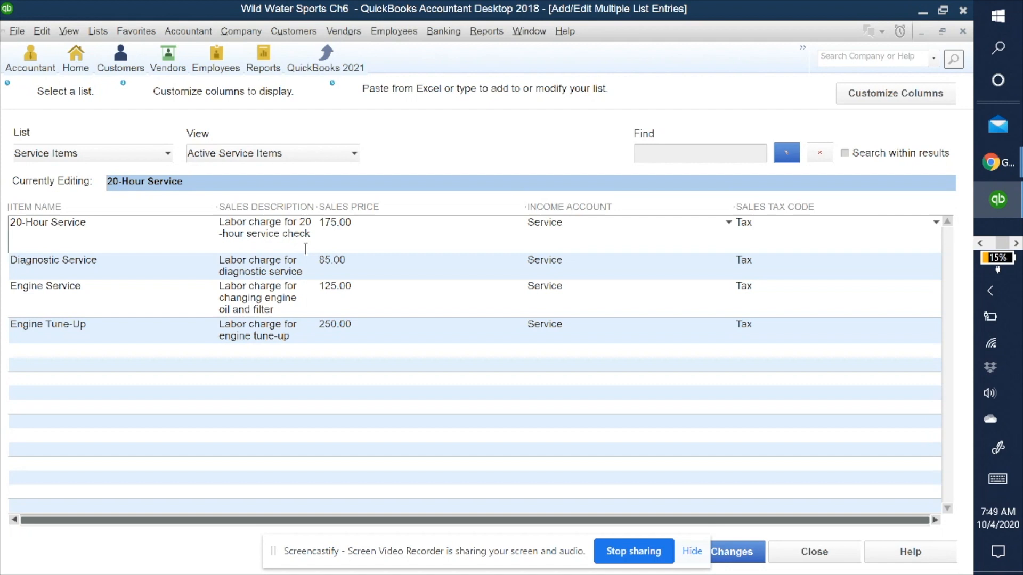
{"action": "key", "text": "Tab"}
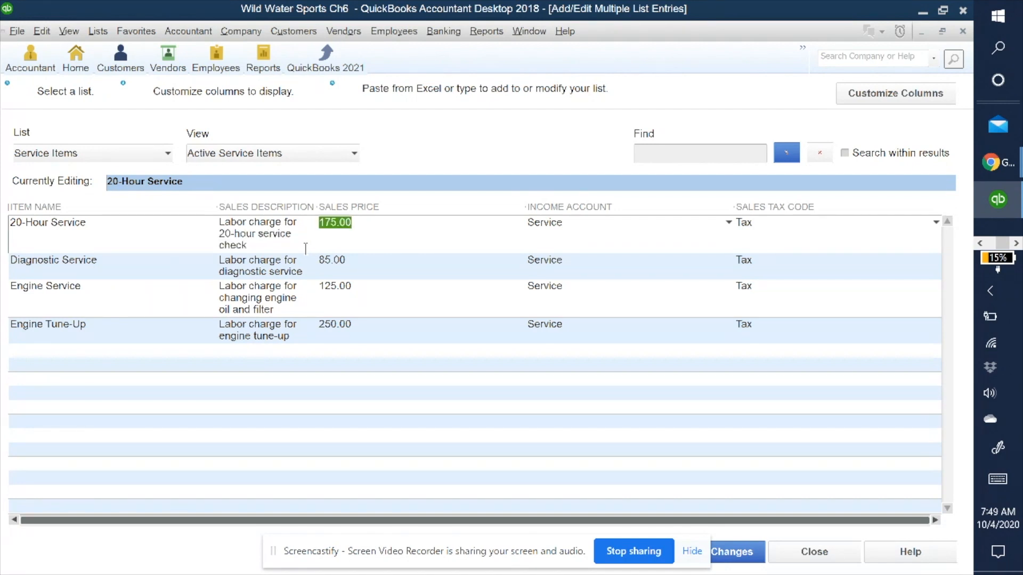
{"action": "key", "text": "Tab"}
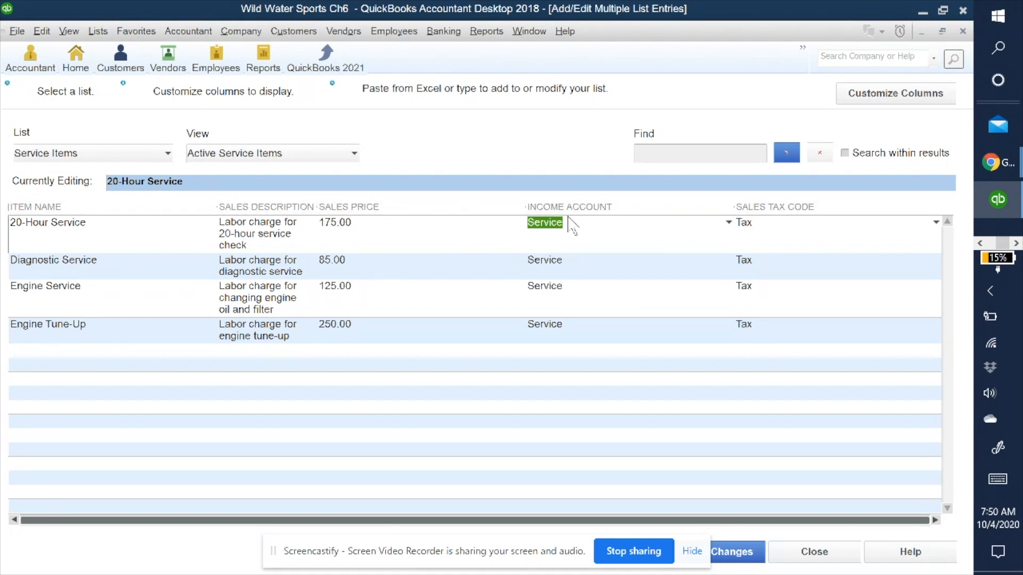
{"action": "key", "text": "Tab"}
{"action": "key", "text": "Tab"}
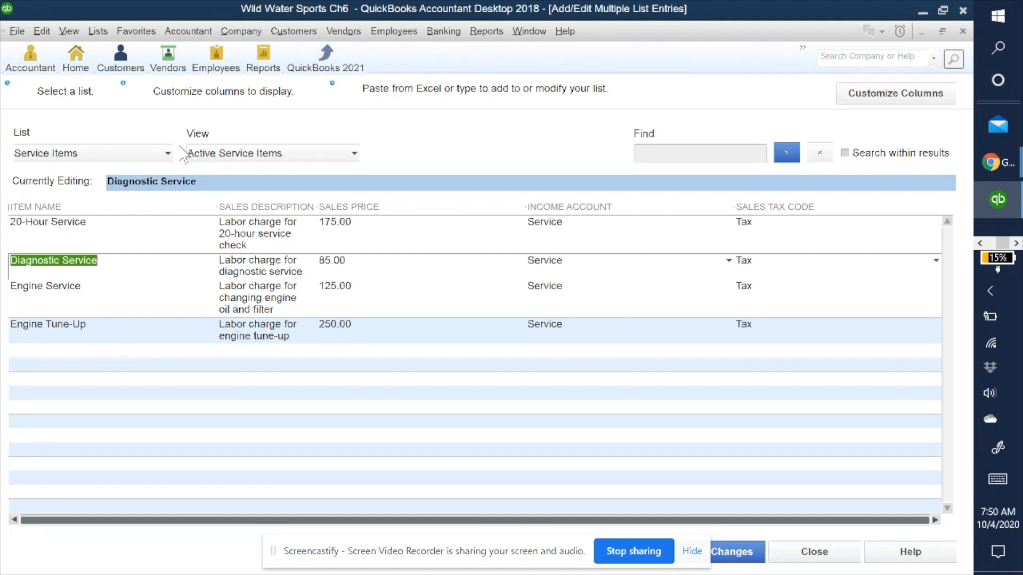
Show the Inventory Parts list, examine its column customization without changes, and close the multiple-entry window
{"action": "left_click", "coordinate": [165, 156]}
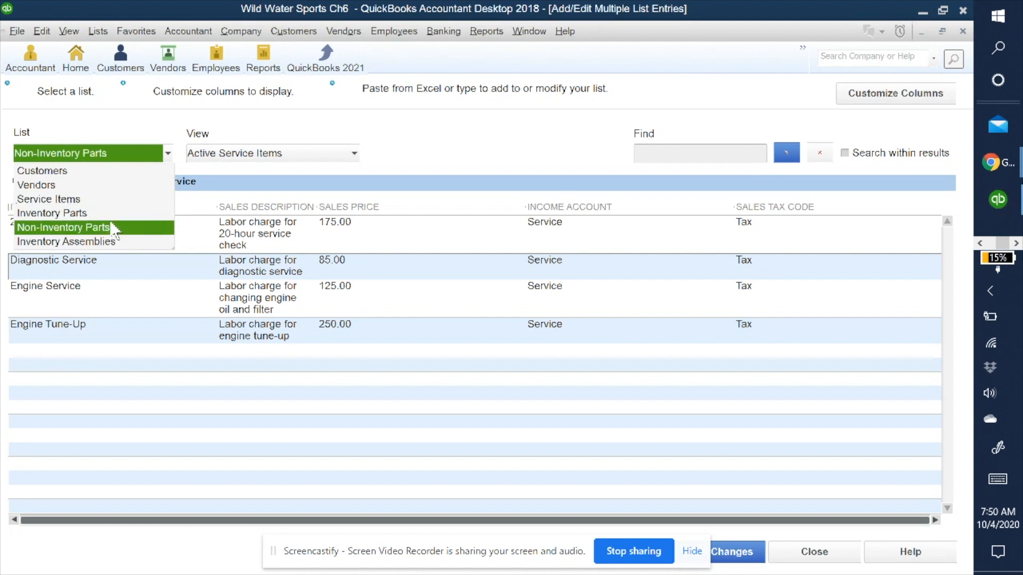
{"action": "left_click", "coordinate": [108, 212]}
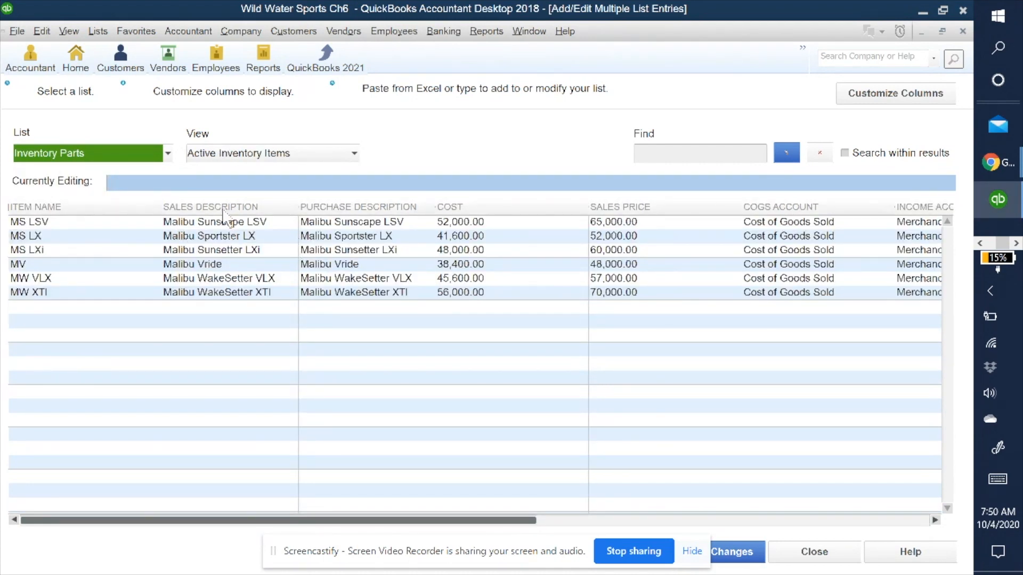
{"action": "left_click", "coordinate": [894, 103]}
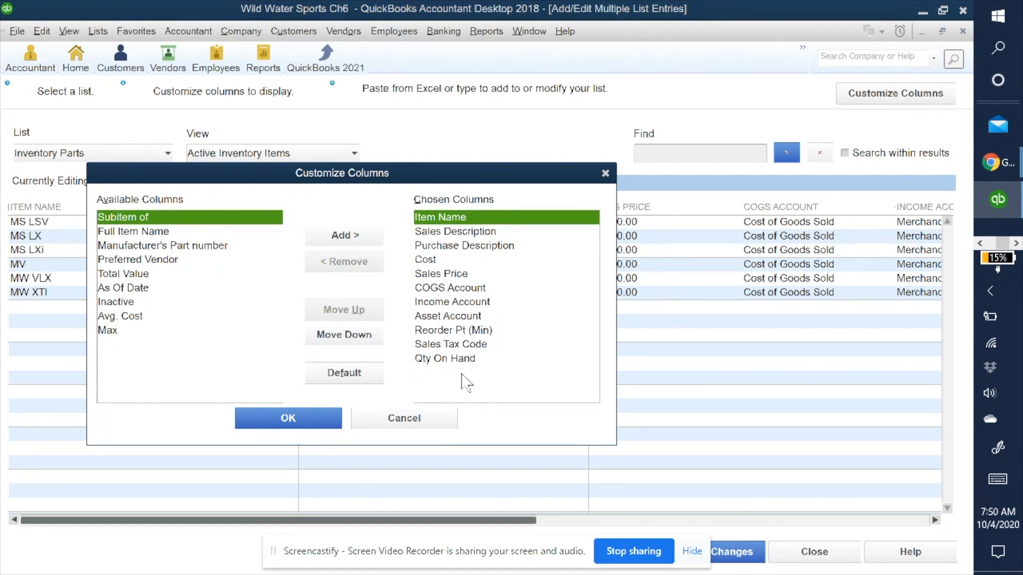
{"action": "left_click", "coordinate": [605, 173]}
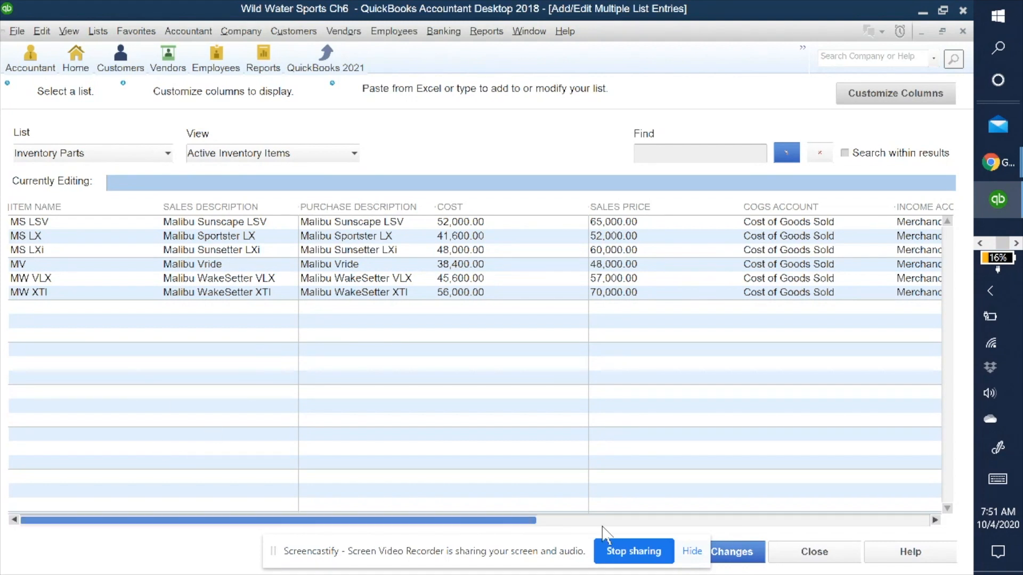
{"action": "left_click", "coordinate": [823, 556]}
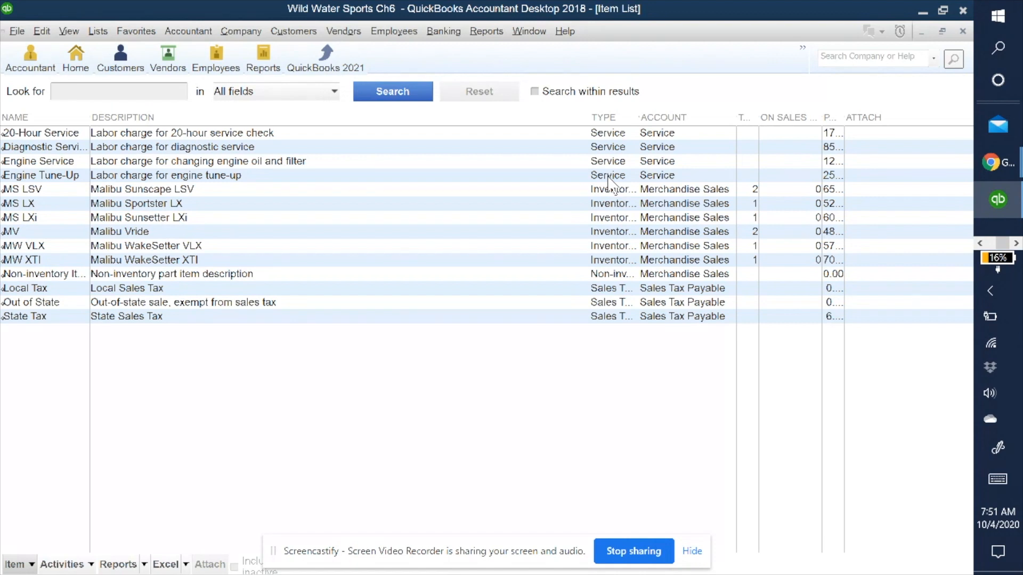
Open the State Tax item from the Item List to view its details, and cancel out of it
{"action": "left_click", "coordinate": [378, 320]}
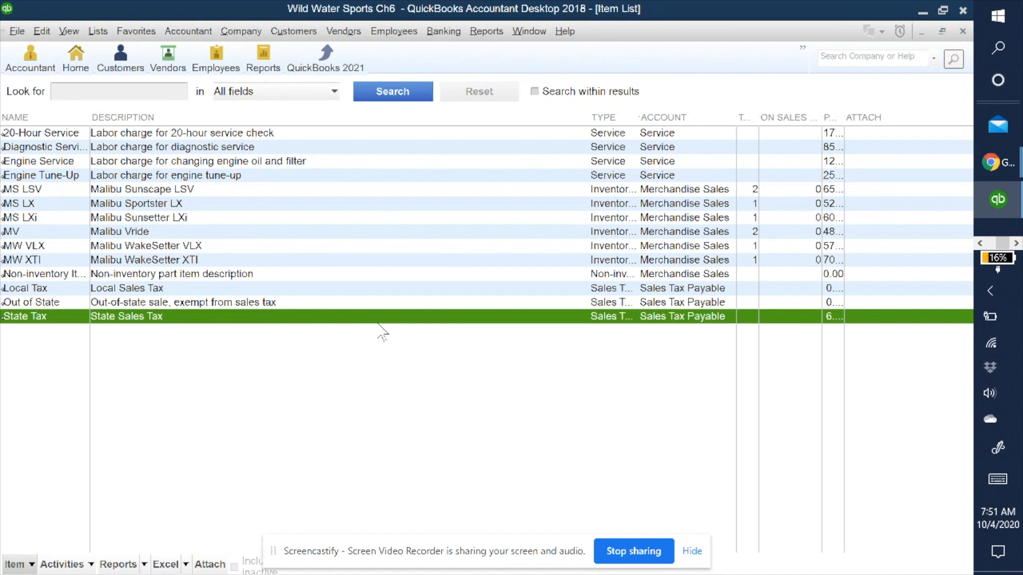
{"action": "double_click", "coordinate": [196, 320]}
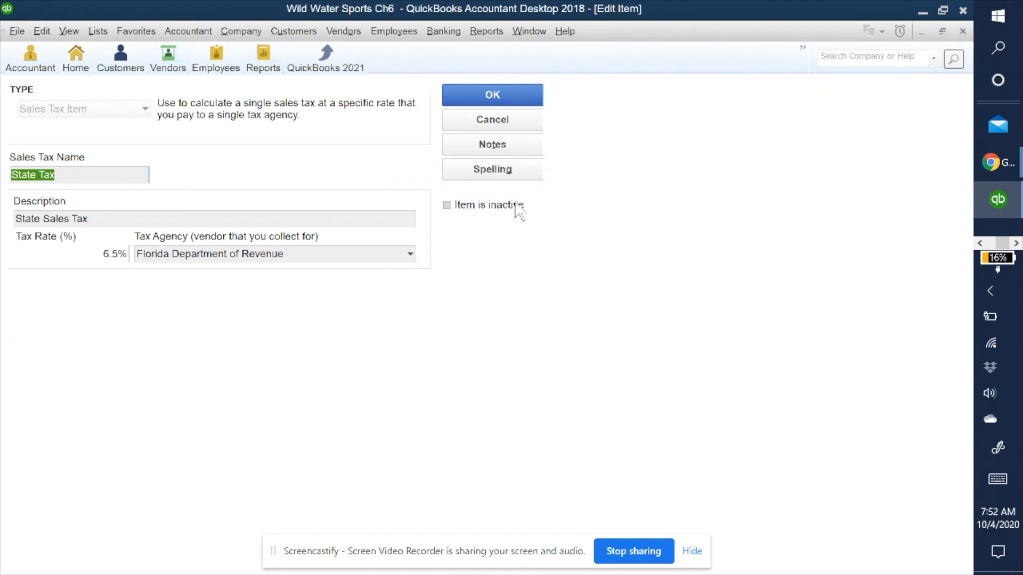
{"action": "left_click", "coordinate": [501, 123]}
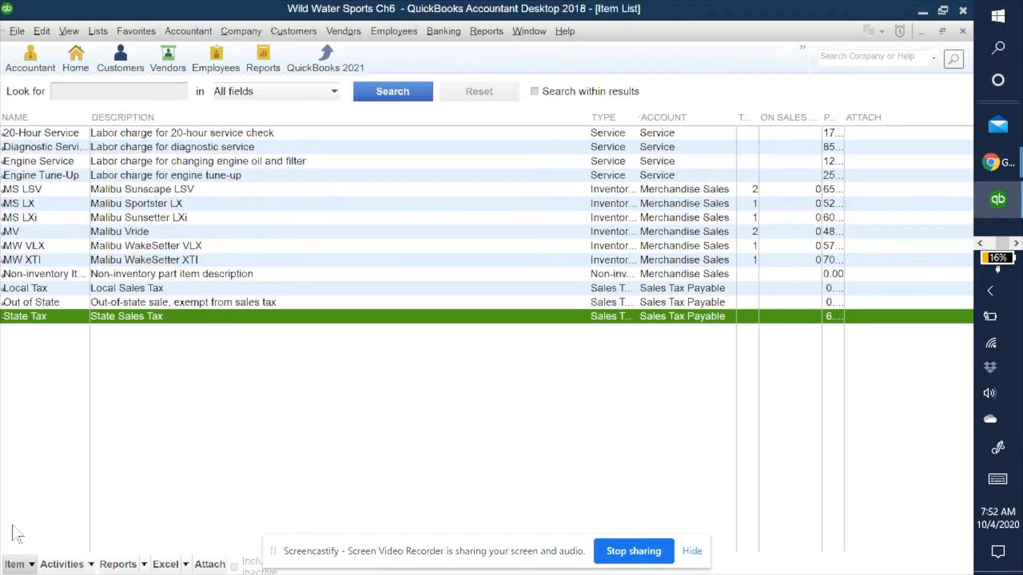
Open the State Tax item for editing and examine its tax rate and tax agency
{"action": "left_click", "coordinate": [30, 565]}
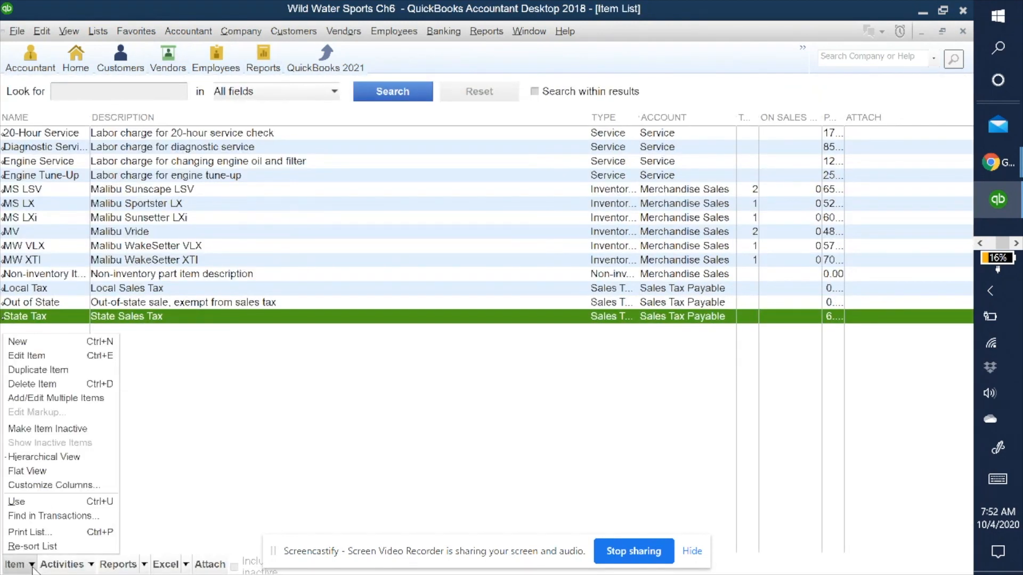
{"action": "left_click", "coordinate": [31, 355]}
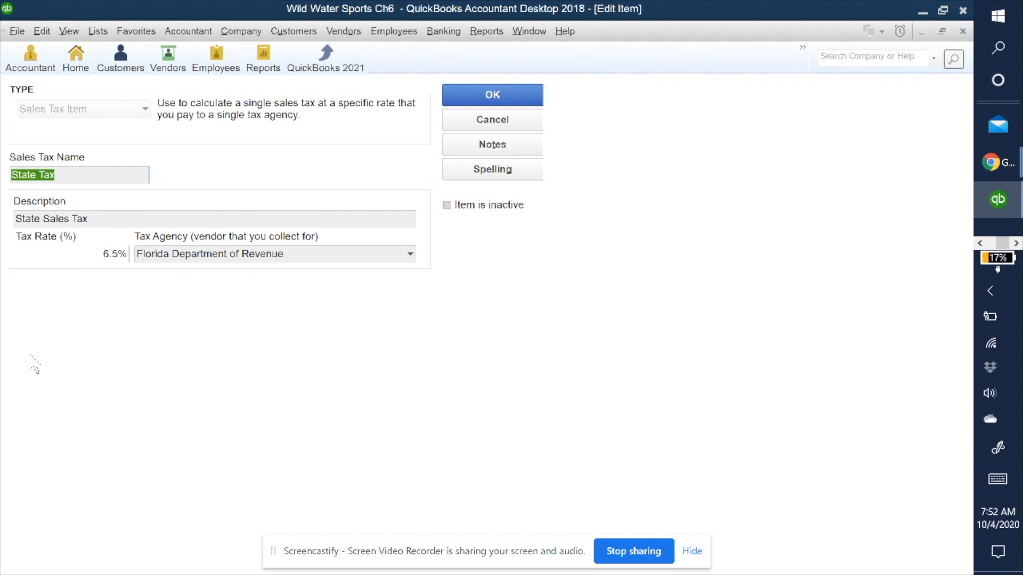
{"action": "left_click_drag", "start_coordinate": [69, 259], "coordinate": [133, 264]}
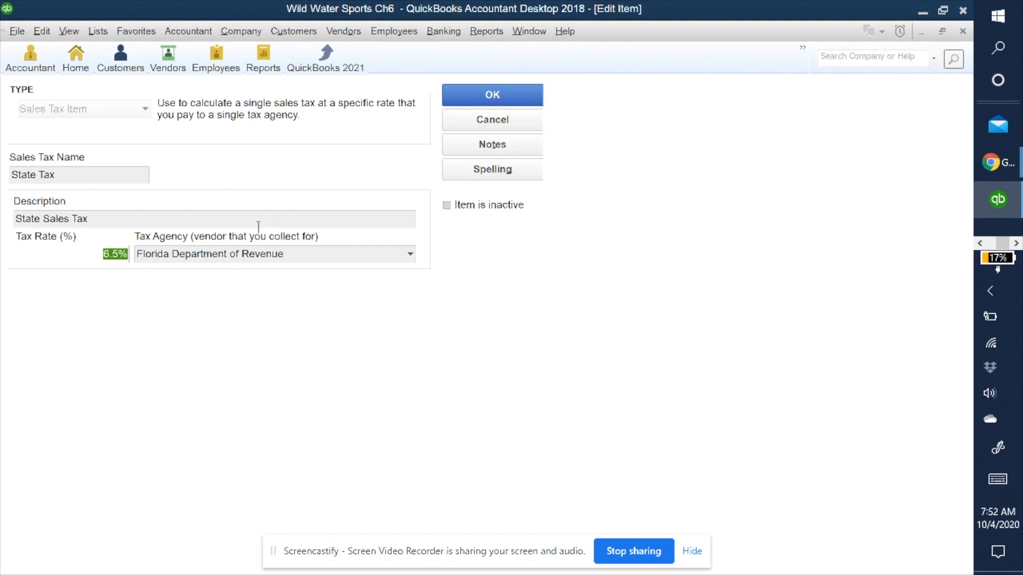
{"action": "left_click", "coordinate": [246, 250]}
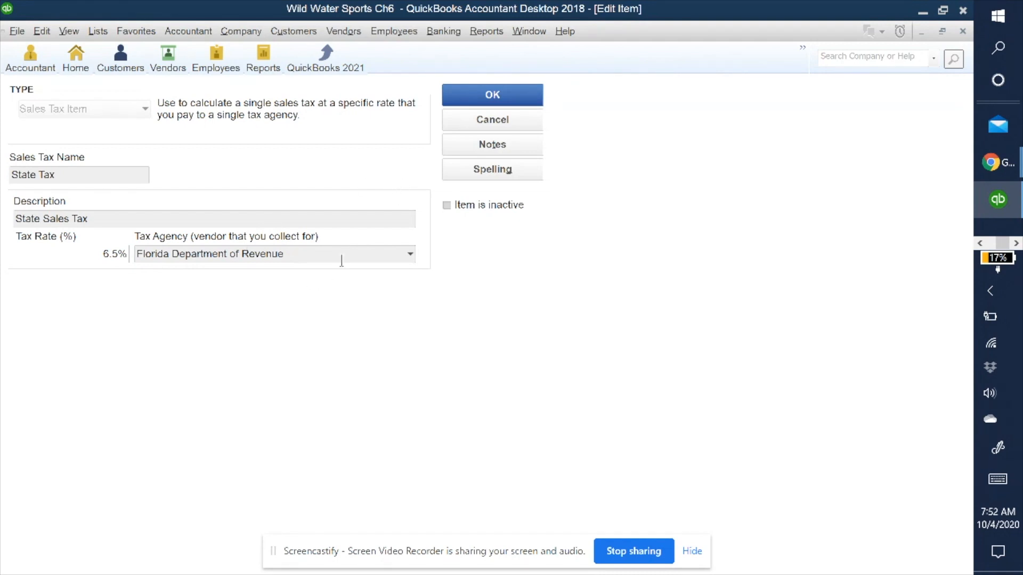
Try adding a new tax agency vendor named Florida Department of Revenue from the State Tax item
{"action": "left_click", "coordinate": [411, 258]}
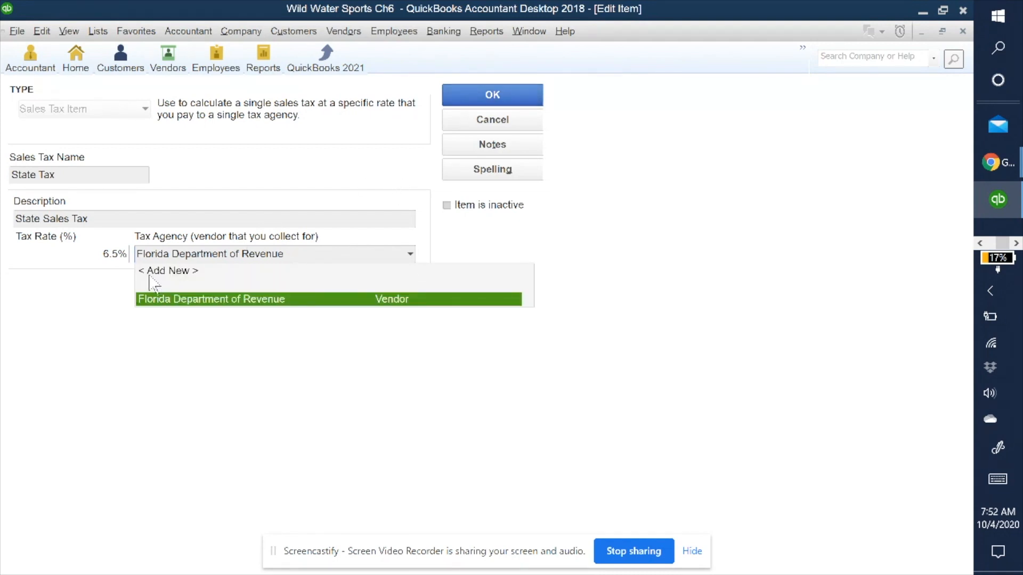
{"action": "left_click", "coordinate": [166, 271]}
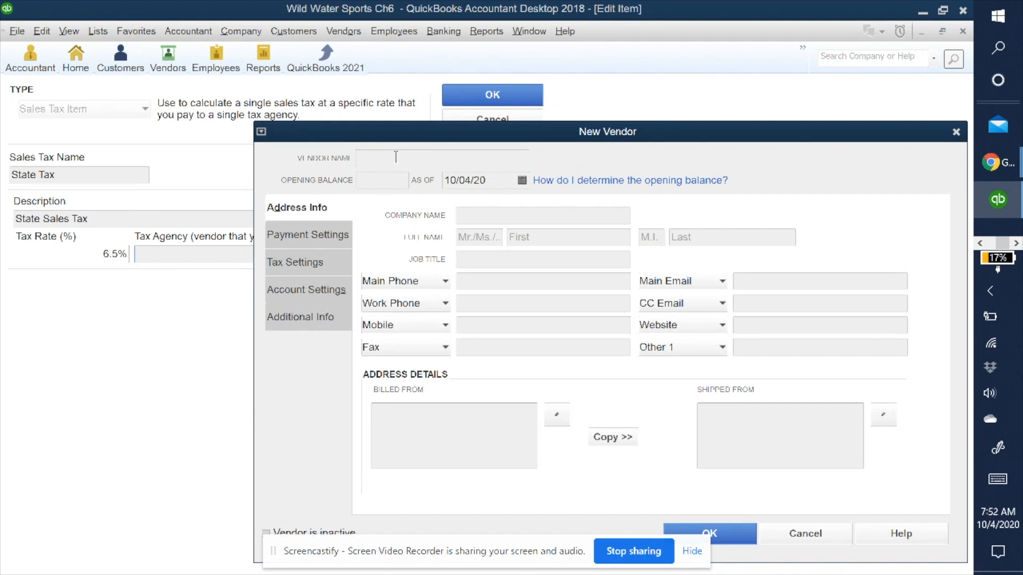
{"action": "type", "text": "Florida Department of Revenue"}
{"action": "key", "text": "Tab"}
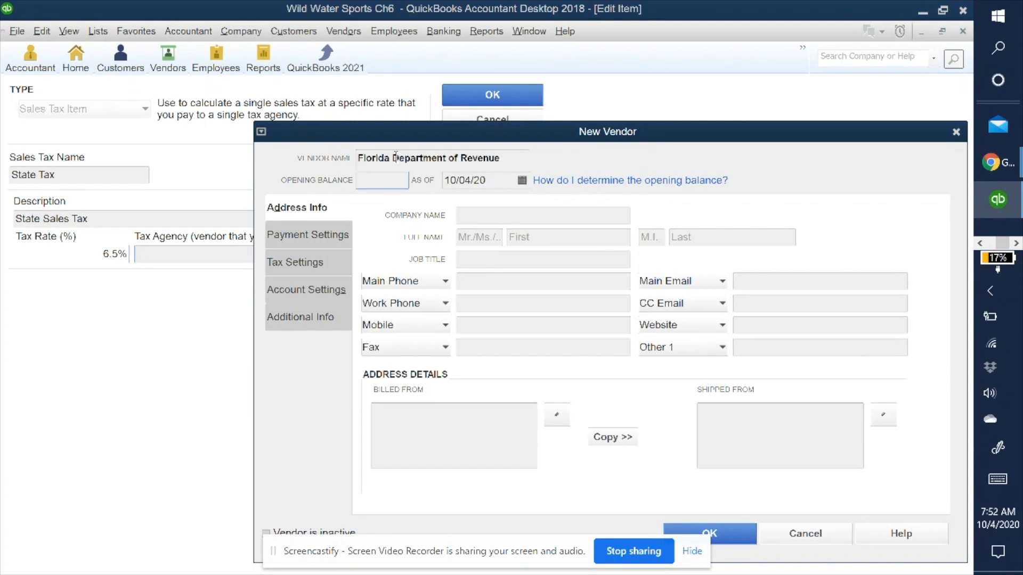
Enter the vendor's street and city as its billed-from address
{"action": "left_click", "coordinate": [432, 432]}
{"action": "type", "text": "13"}
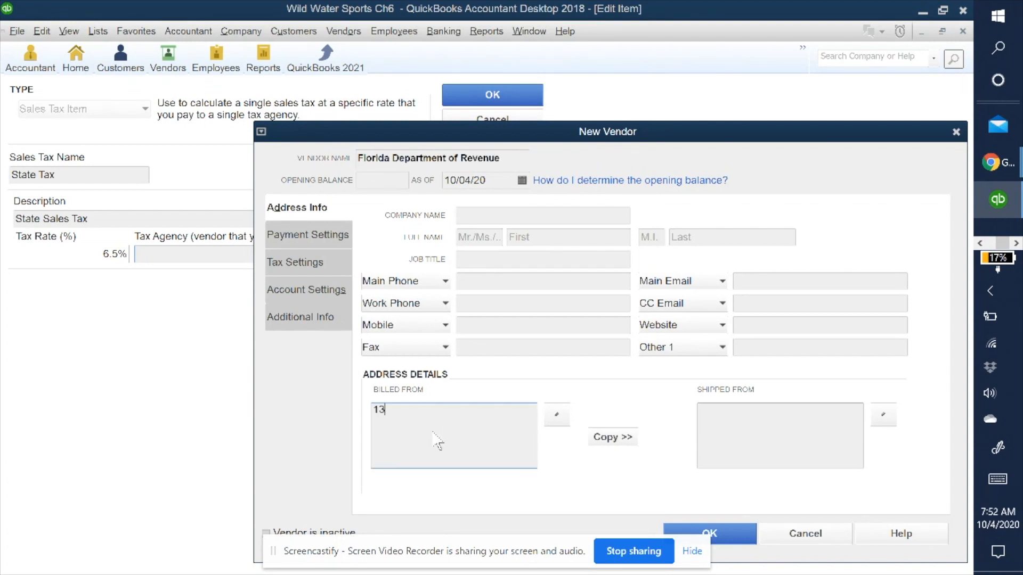
{"action": "type", "text": "79 Blounst"}
{"action": "key", "text": "BackSpace"}
{"action": "key", "text": "BackSpace"}
{"action": "type", "text": "tstown Hwy,"}
{"action": "key", "text": "Return"}
{"action": "type", "text": "T"}
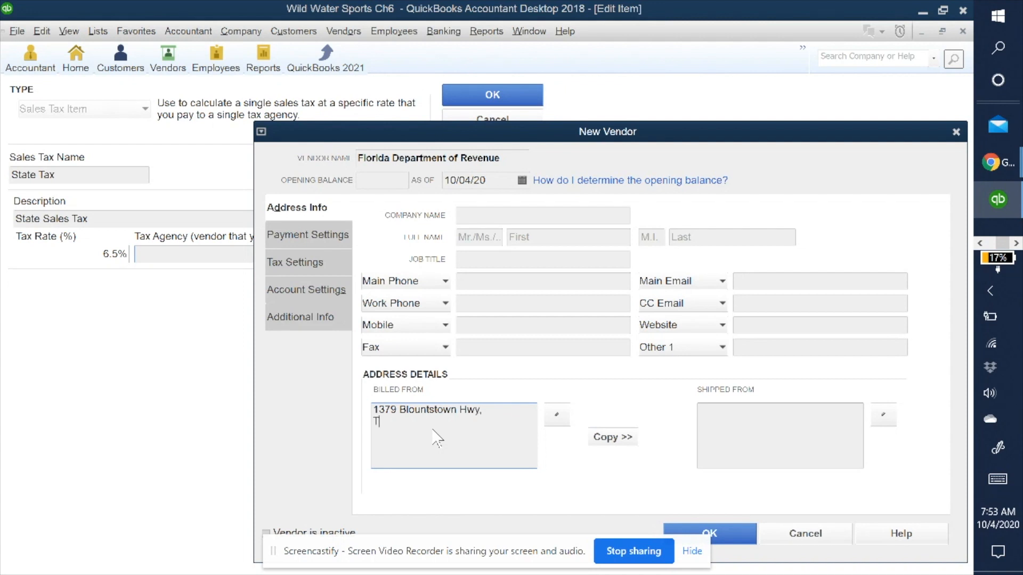
{"action": "type", "text": "allahassee,"}
Try copying the billed-from address to the shipped-from address, discard the new vendor, and accept the State Tax item
{"action": "left_click", "coordinate": [616, 438]}
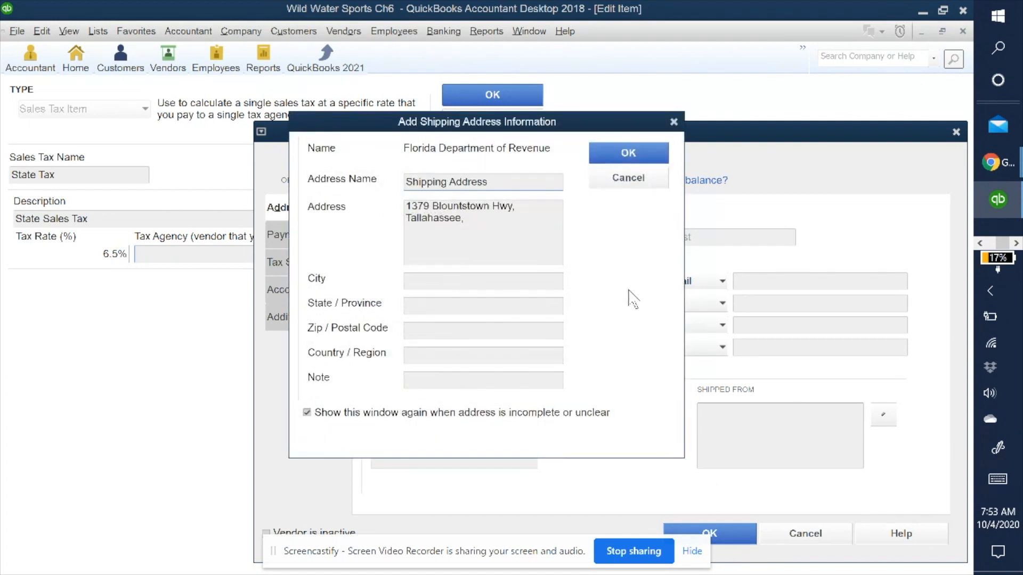
{"action": "left_click", "coordinate": [599, 153]}
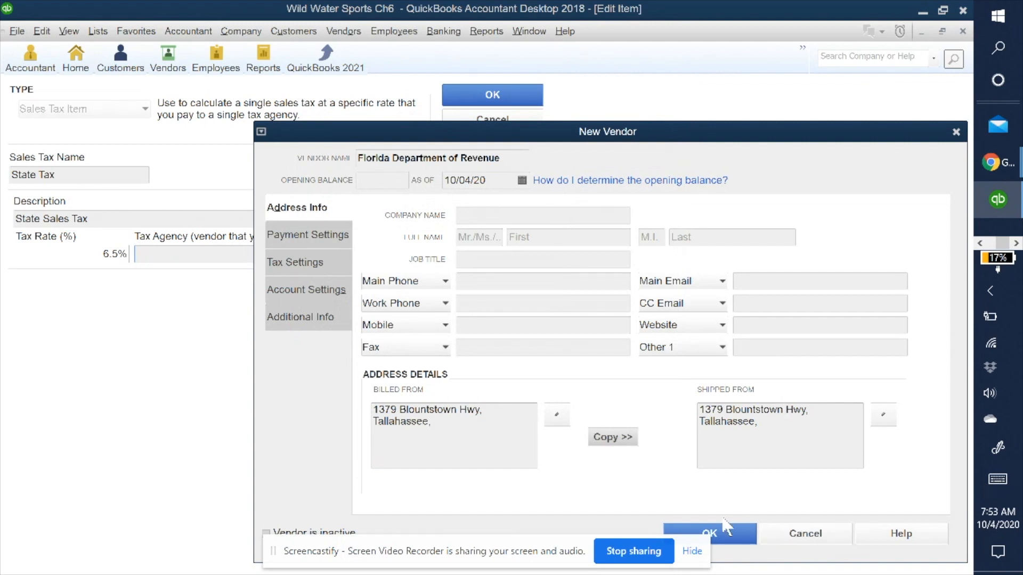
{"action": "left_click", "coordinate": [613, 437]}
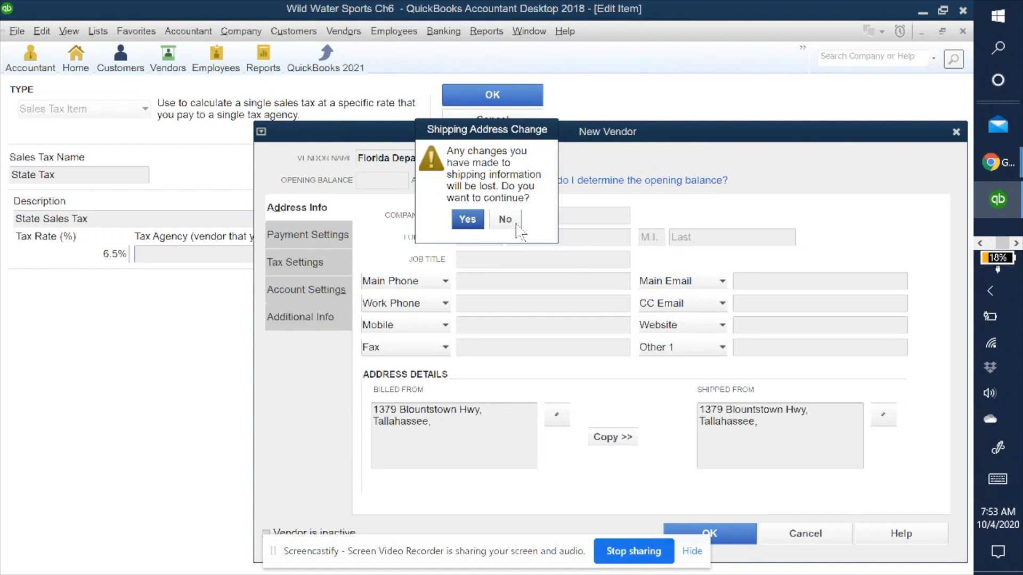
{"action": "left_click", "coordinate": [467, 220]}
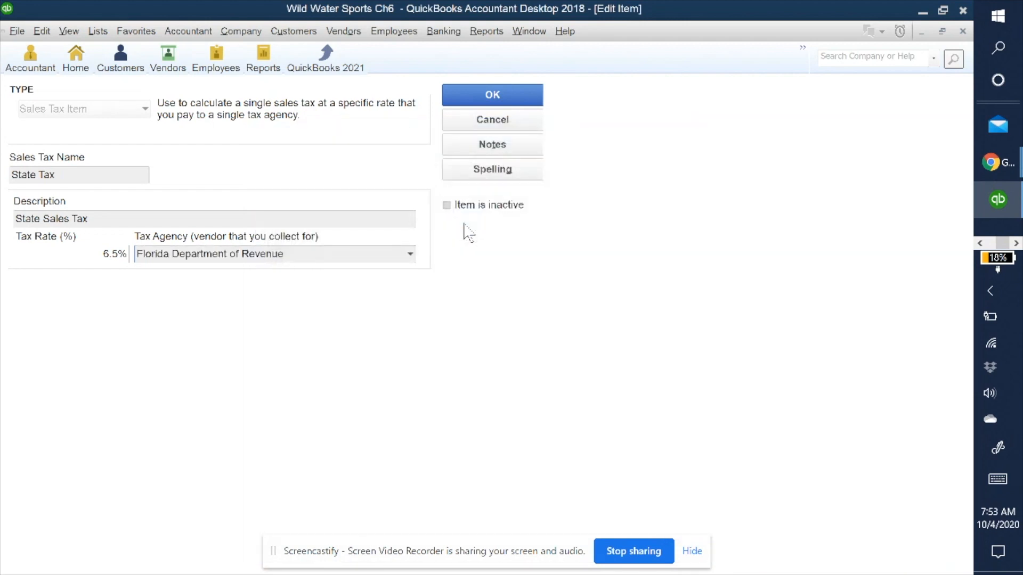
{"action": "left_click", "coordinate": [477, 95]}
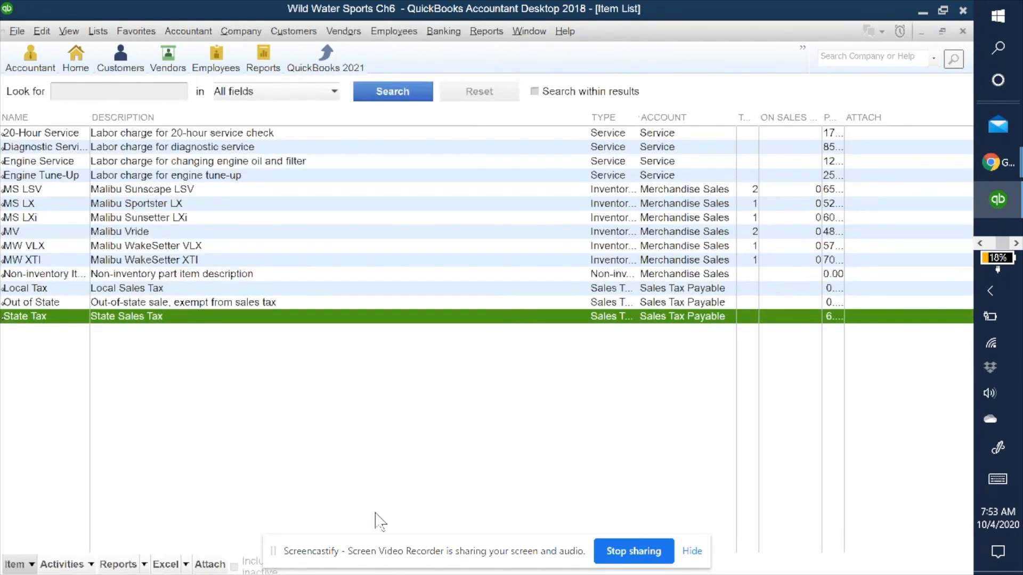
Open the Item Listing report from the Item List
{"action": "left_click", "coordinate": [31, 566]}
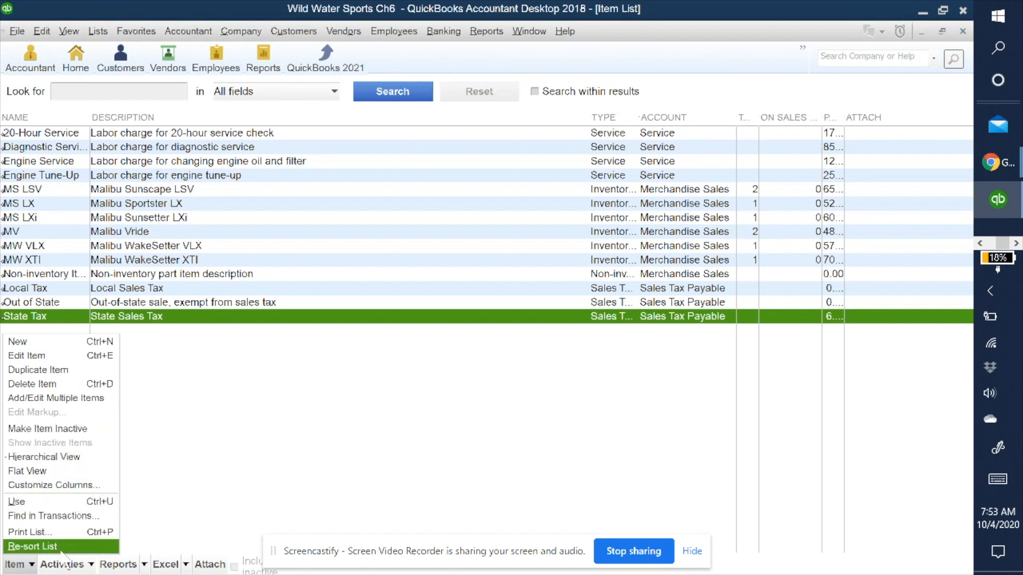
{"action": "left_click", "coordinate": [137, 567]}
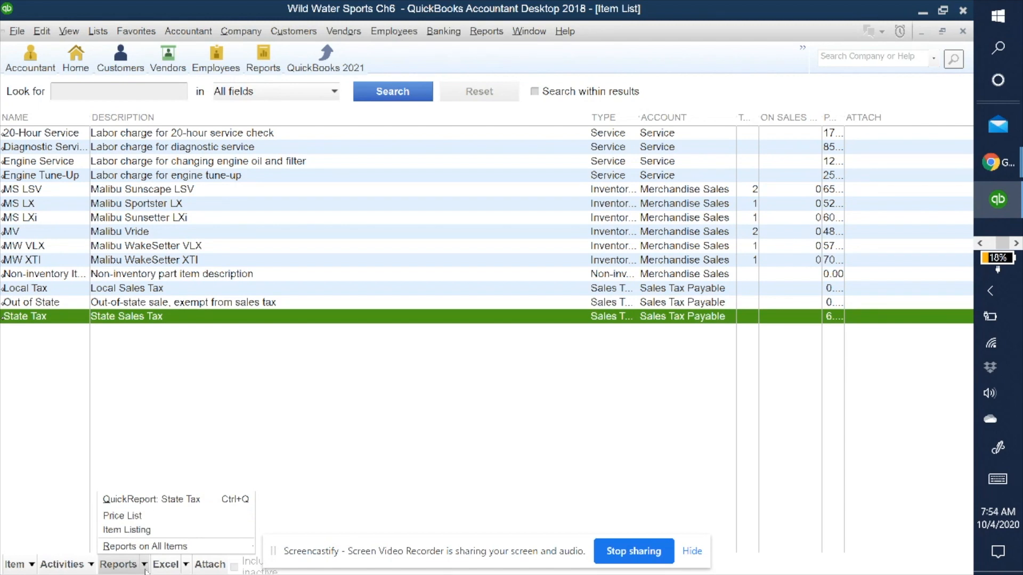
{"action": "left_click", "coordinate": [151, 530]}
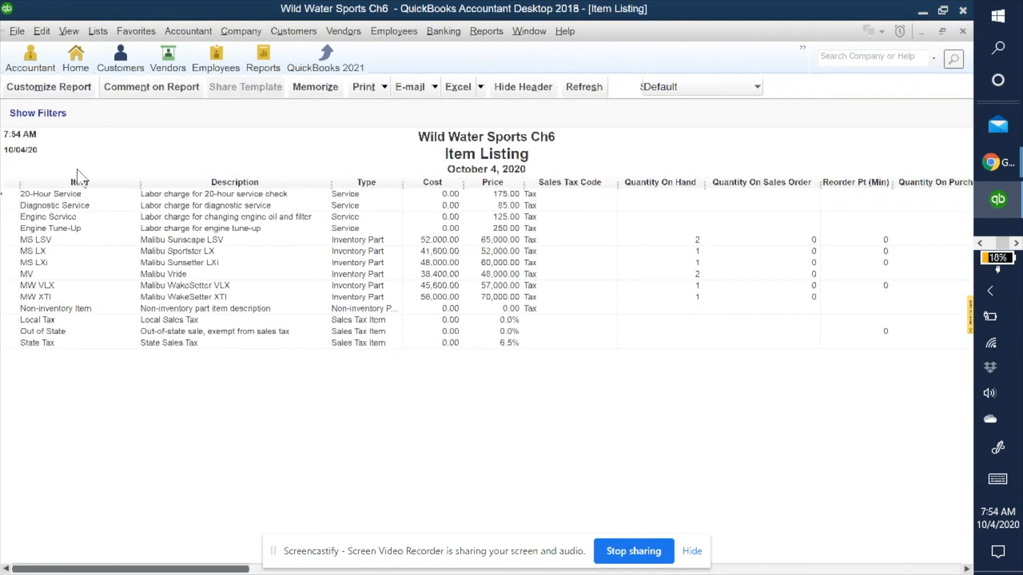
Customize the Item Listing report to exclude the Quantity On Purchase Order and Quantity On Sales Order columns
{"action": "left_click", "coordinate": [36, 91]}
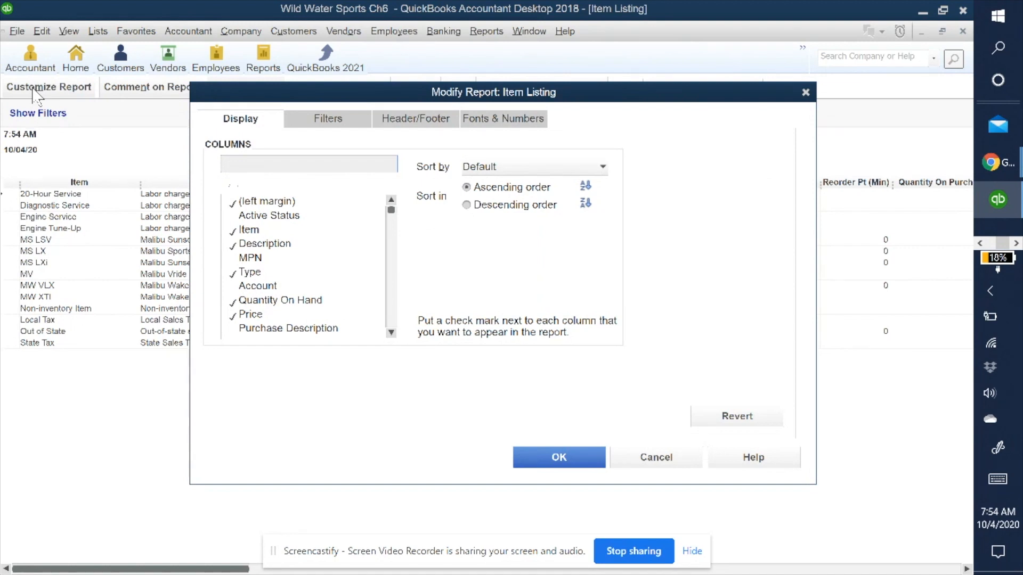
{"action": "scroll", "coordinate": [264, 164], "scroll_direction": "down", "scroll_amount": 5}
{"action": "type", "text": "quant"}
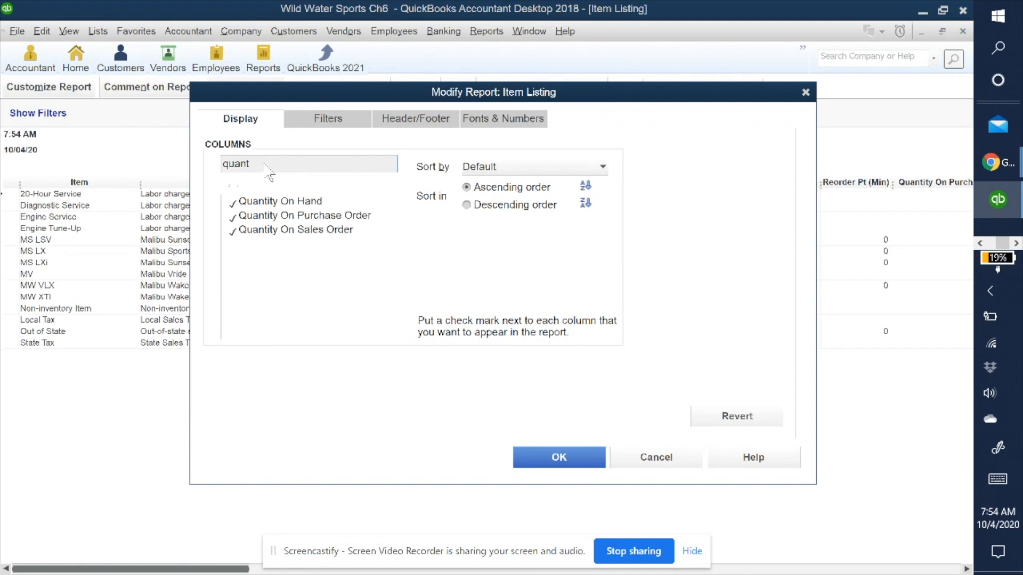
{"action": "left_click", "coordinate": [233, 216]}
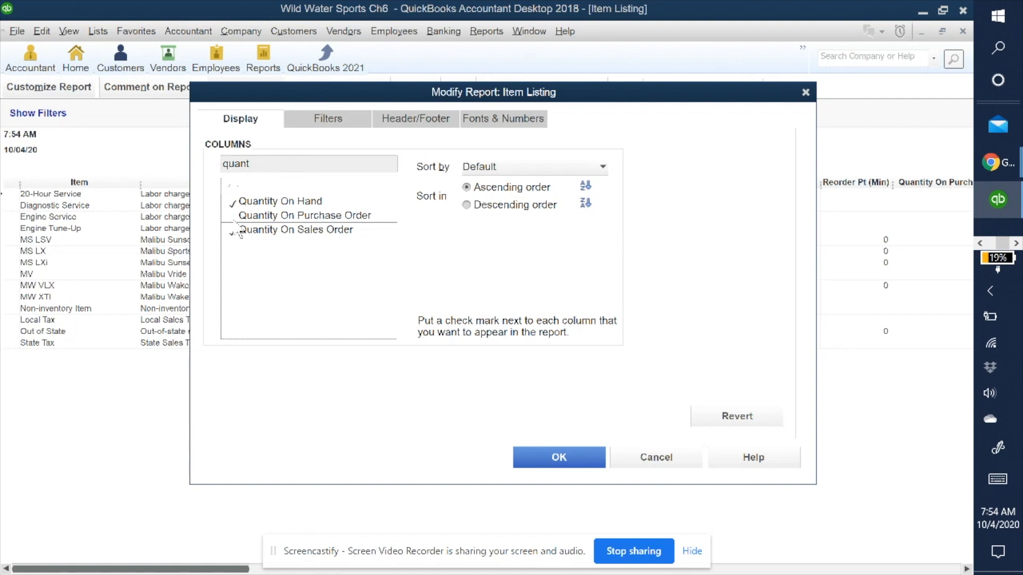
{"action": "left_click", "coordinate": [228, 234]}
Find the report columns matching "re" and deselect Reorder Pt (Min) and Preferred Vendor
{"action": "left_click", "coordinate": [247, 163]}
{"action": "double_click", "coordinate": [247, 163]}
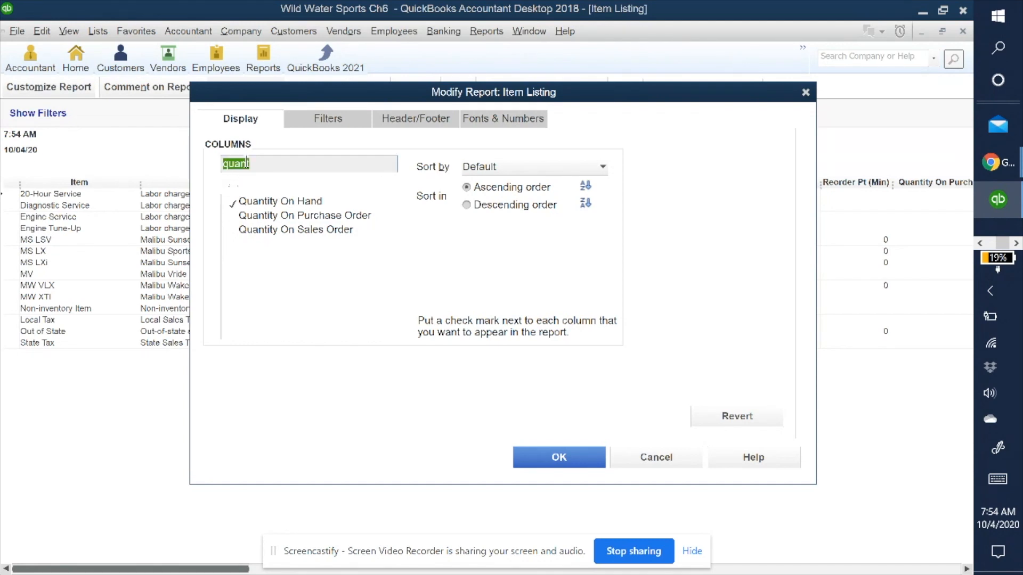
{"action": "type", "text": "re"}
{"action": "left_click", "coordinate": [230, 203]}
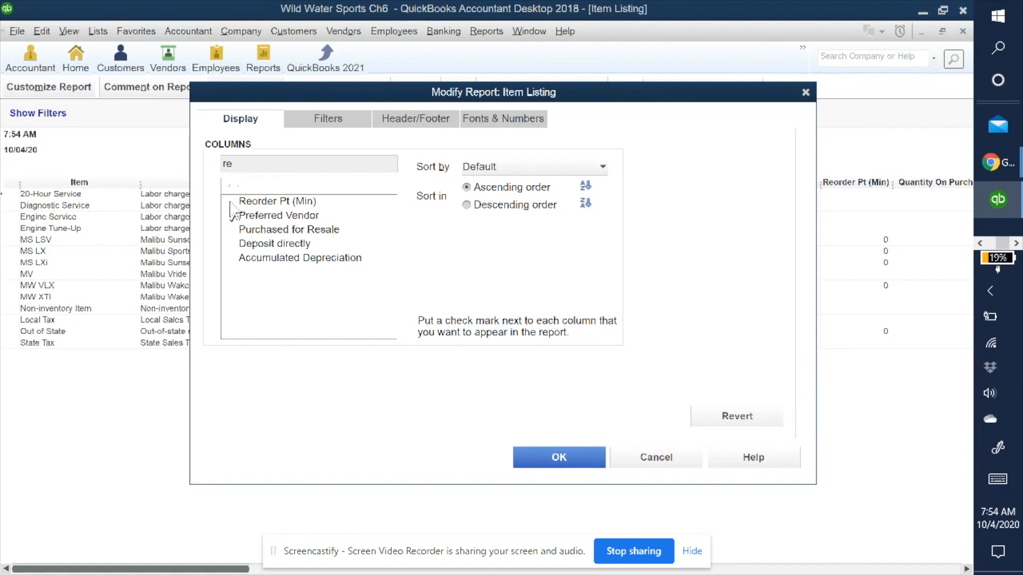
{"action": "left_click", "coordinate": [230, 216]}
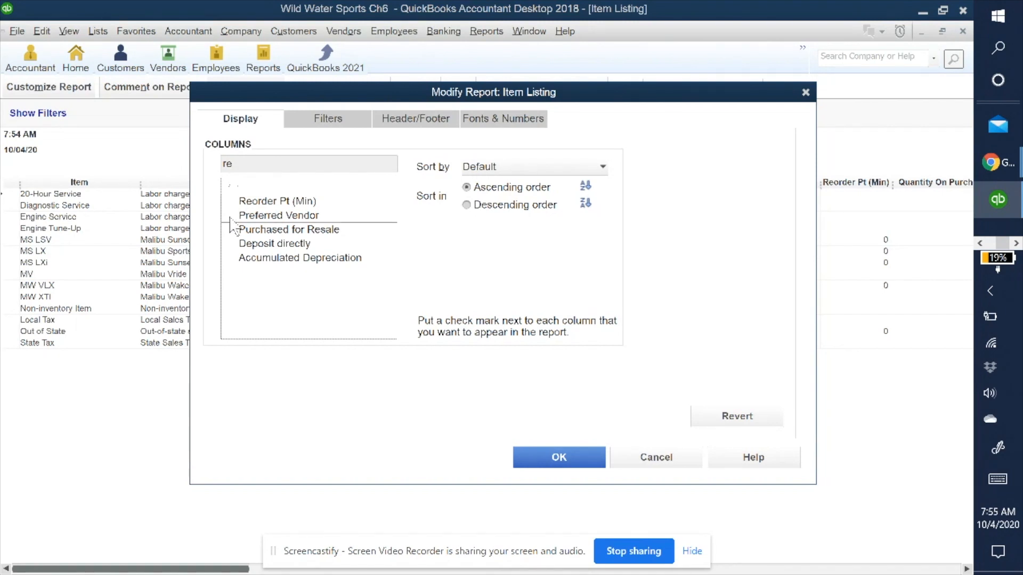
Search the report columns for "sale" to check the sales-related ones, and clear the search to list every column
{"action": "left_click", "coordinate": [217, 163]}
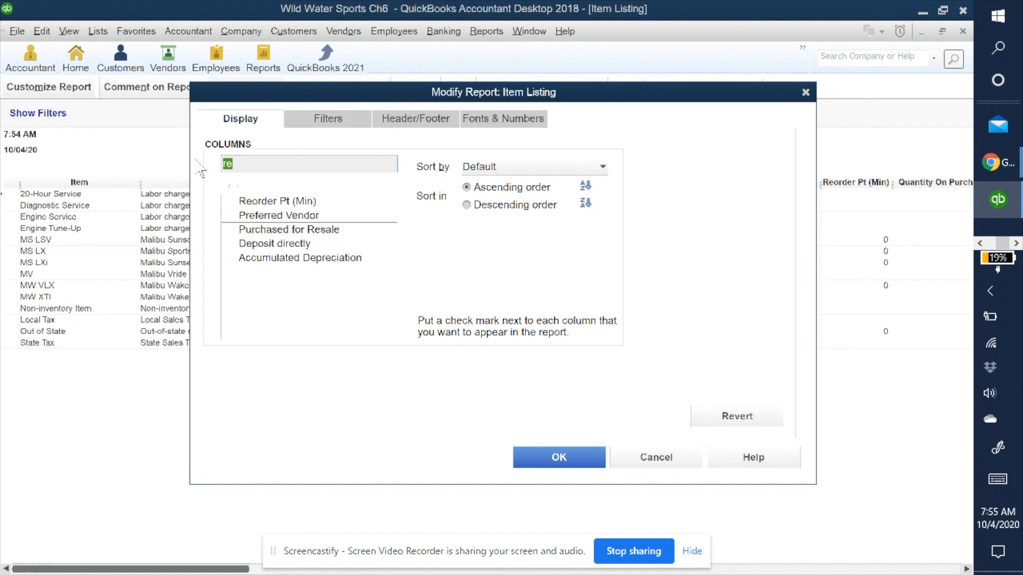
{"action": "key", "text": "BackSpace"}
{"action": "key", "text": "BackSpace"}
{"action": "type", "text": "sale"}
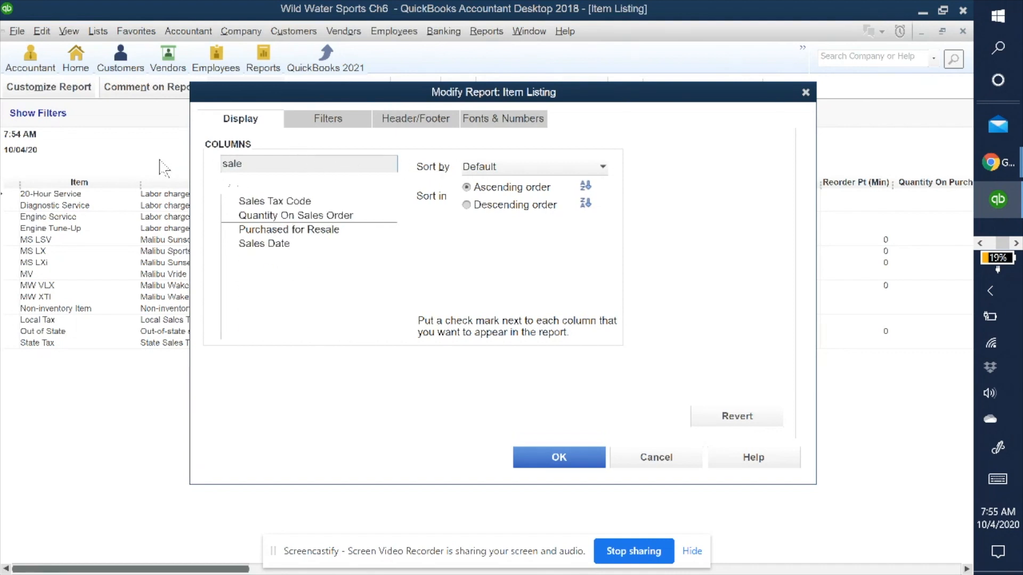
{"action": "left_click_drag", "start_coordinate": [275, 165], "coordinate": [211, 158]}
{"action": "key", "text": "BackSpace"}
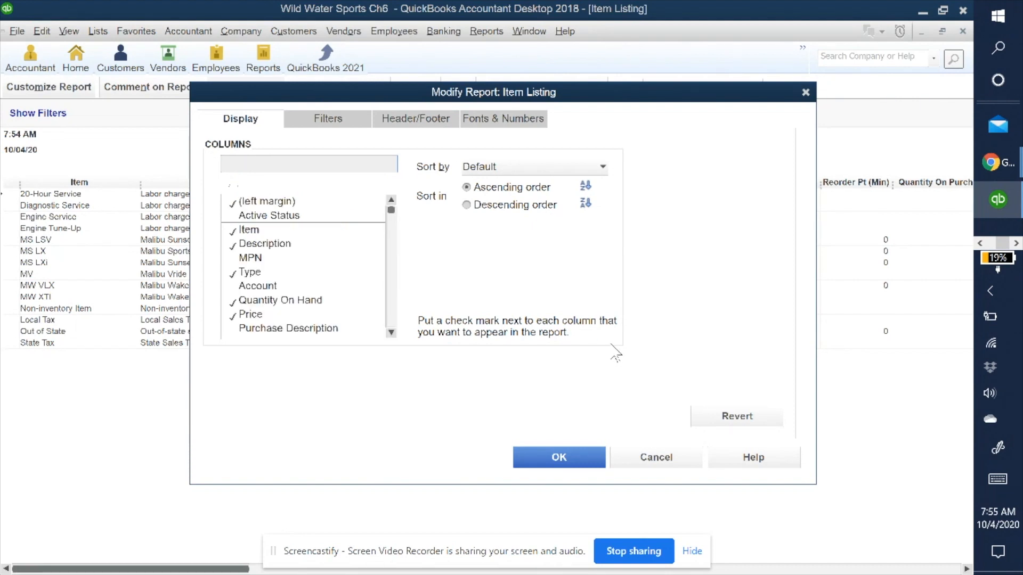
Remove the Subtitle, Date Prepared and Time Prepared from the Item Listing report header and apply the modifications
{"action": "left_click", "coordinate": [408, 119]}
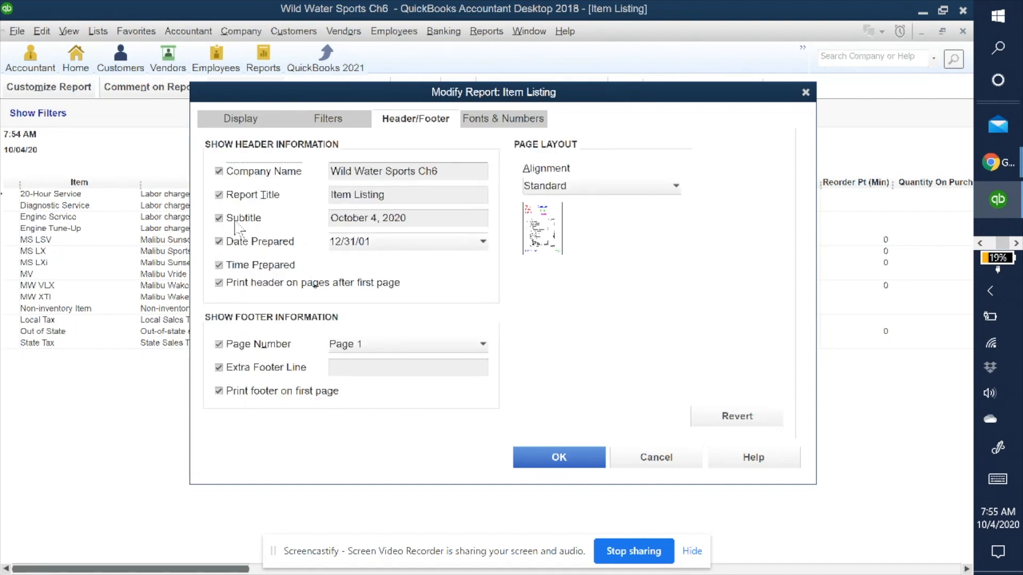
{"action": "left_click", "coordinate": [219, 220]}
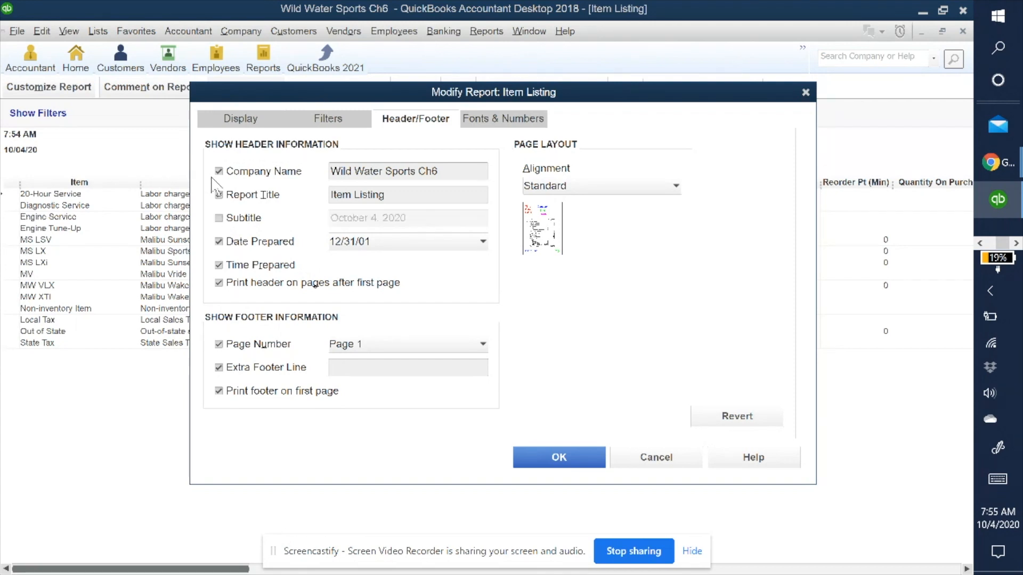
{"action": "left_click", "coordinate": [223, 242]}
{"action": "left_click", "coordinate": [218, 265]}
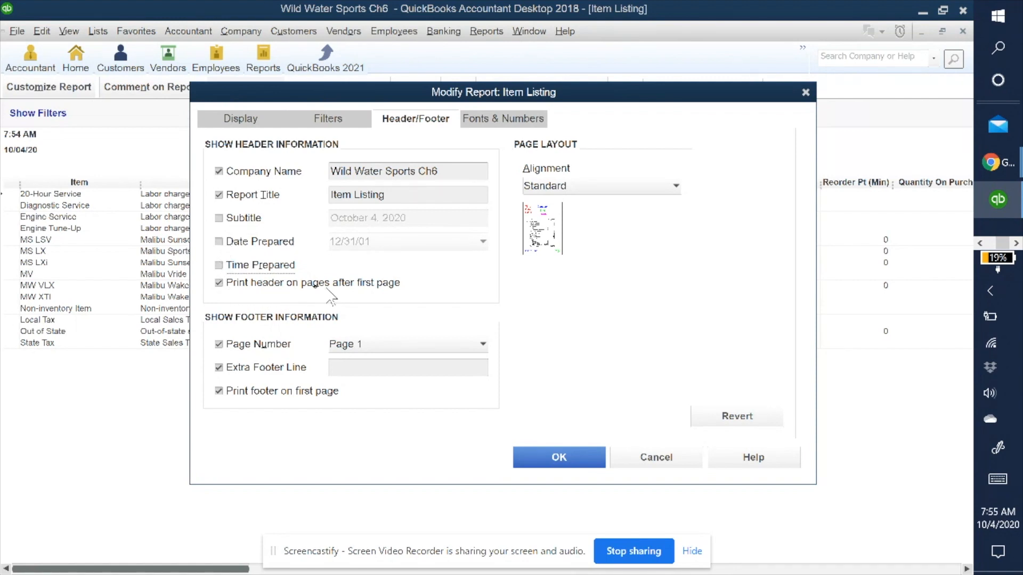
{"action": "left_click", "coordinate": [559, 459]}
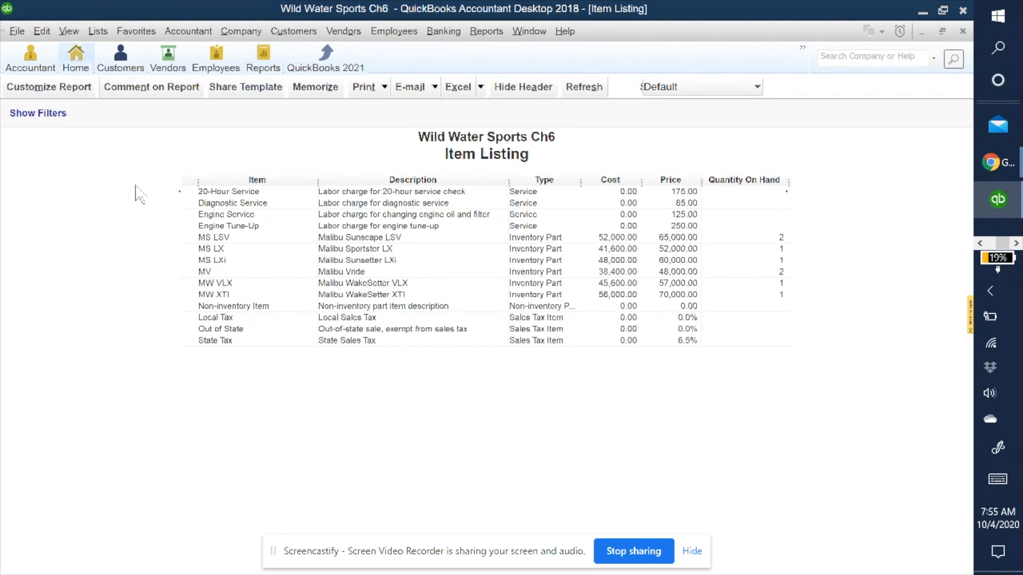
Print the Item Listing report using the Microsoft Print to PDF printer
{"action": "left_click", "coordinate": [384, 88]}
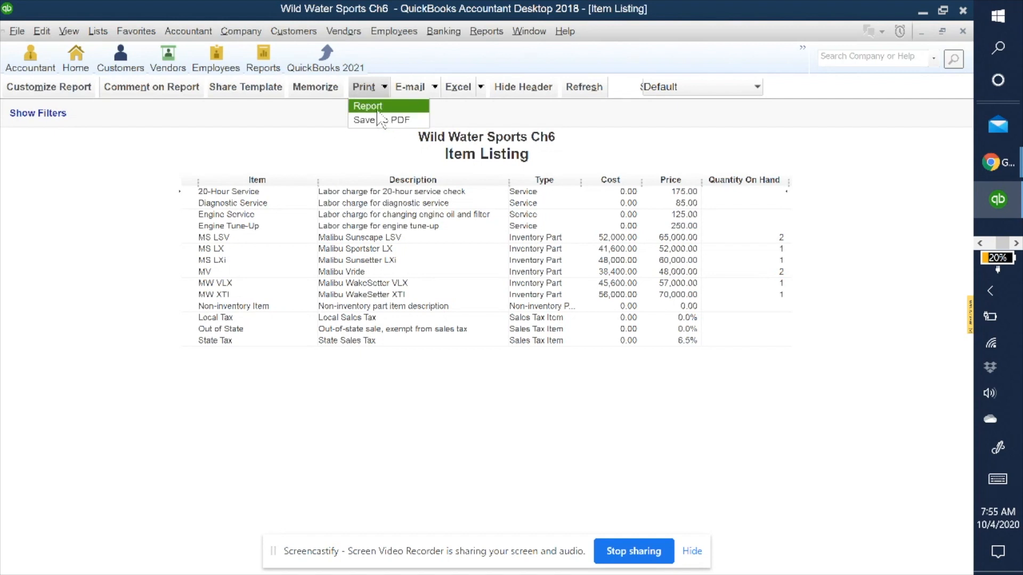
{"action": "left_click", "coordinate": [377, 107]}
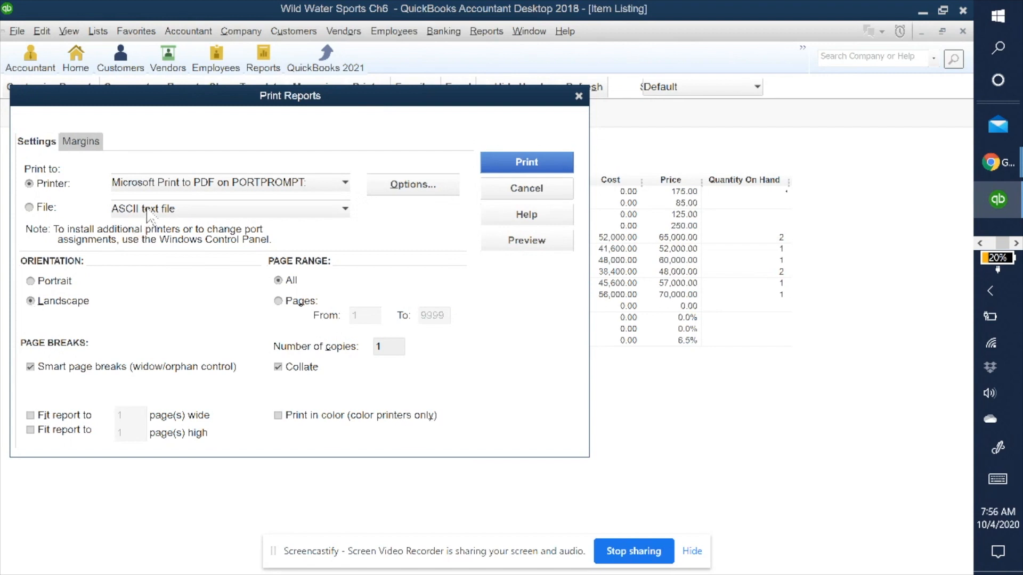
{"action": "left_click", "coordinate": [183, 183]}
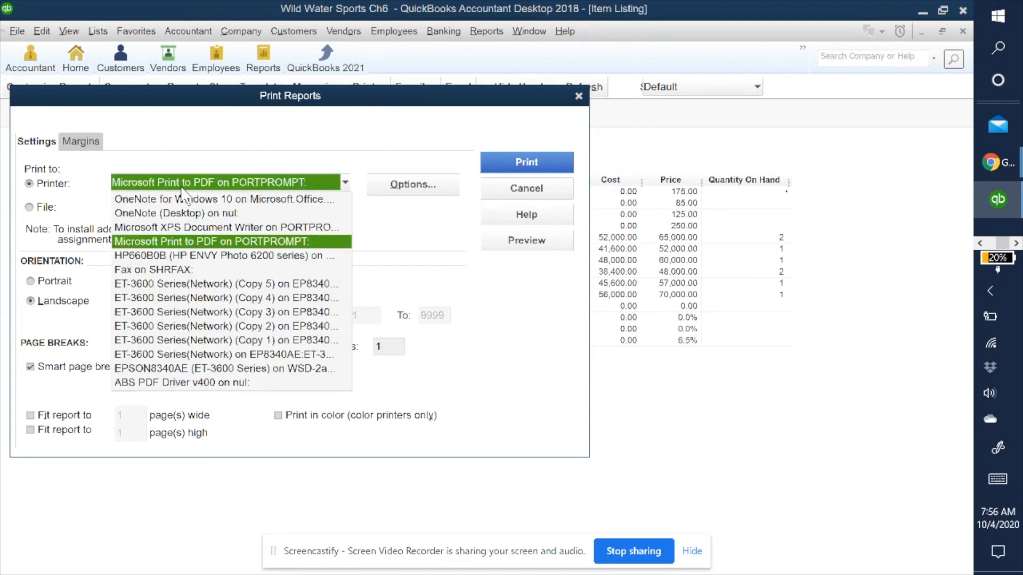
{"action": "left_click", "coordinate": [195, 242]}
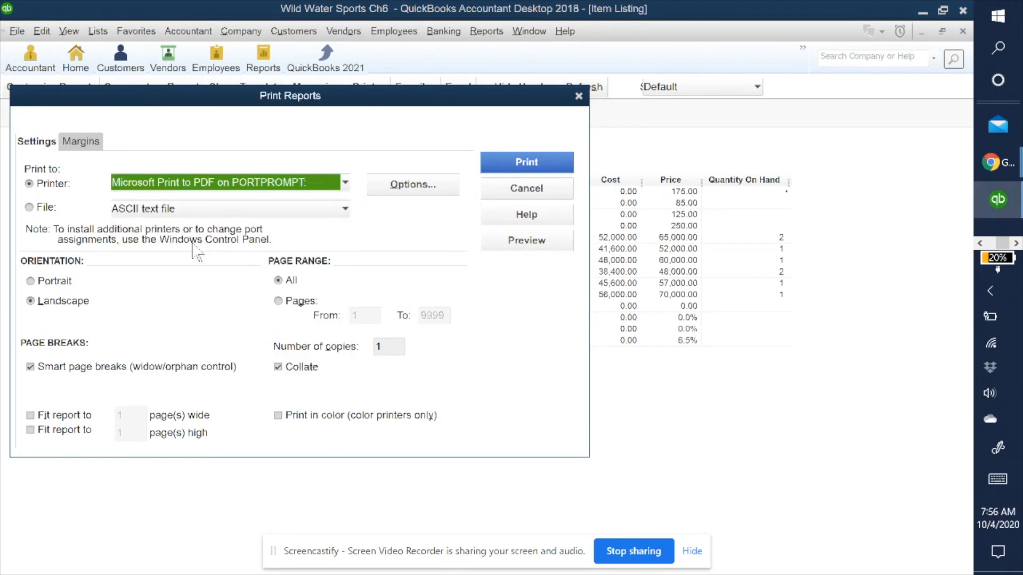
{"action": "left_click", "coordinate": [194, 182]}
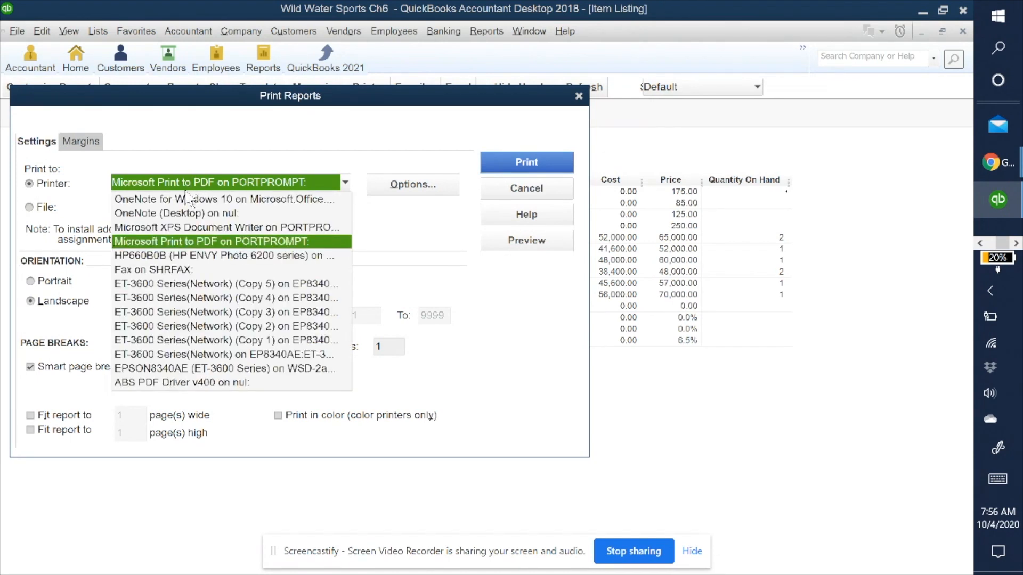
{"action": "left_click", "coordinate": [169, 241]}
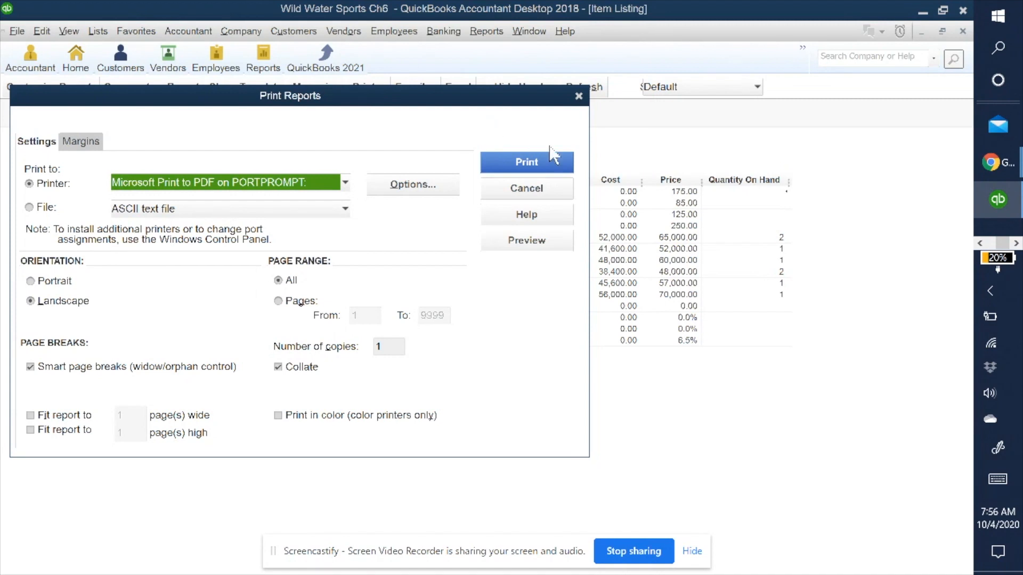
{"action": "left_click", "coordinate": [552, 158]}
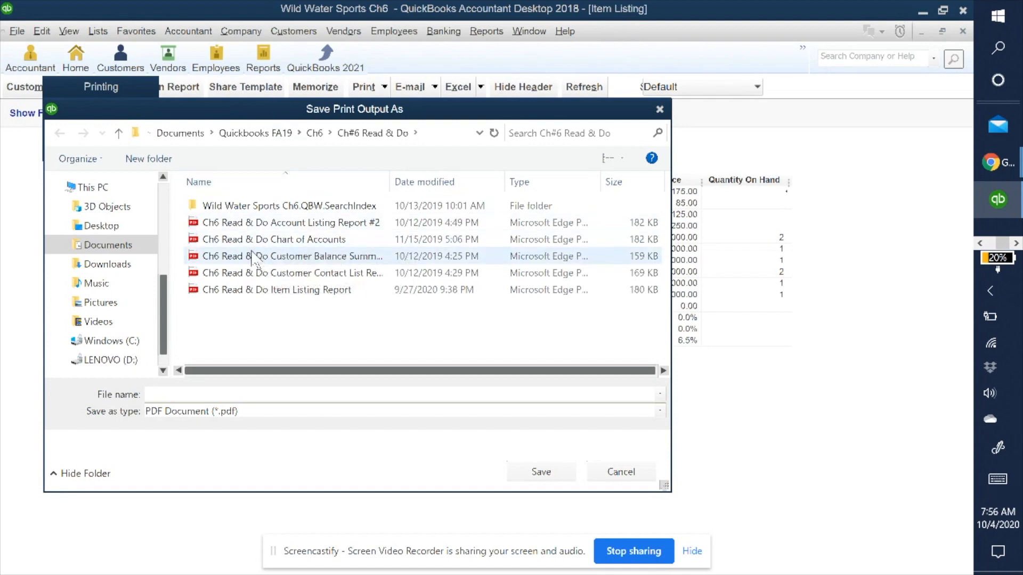
Save the PDF under the existing "Ch6 Read & Do Item Listing Report" name with "Part 1" inserted before "Item"
{"action": "left_click", "coordinate": [258, 297]}
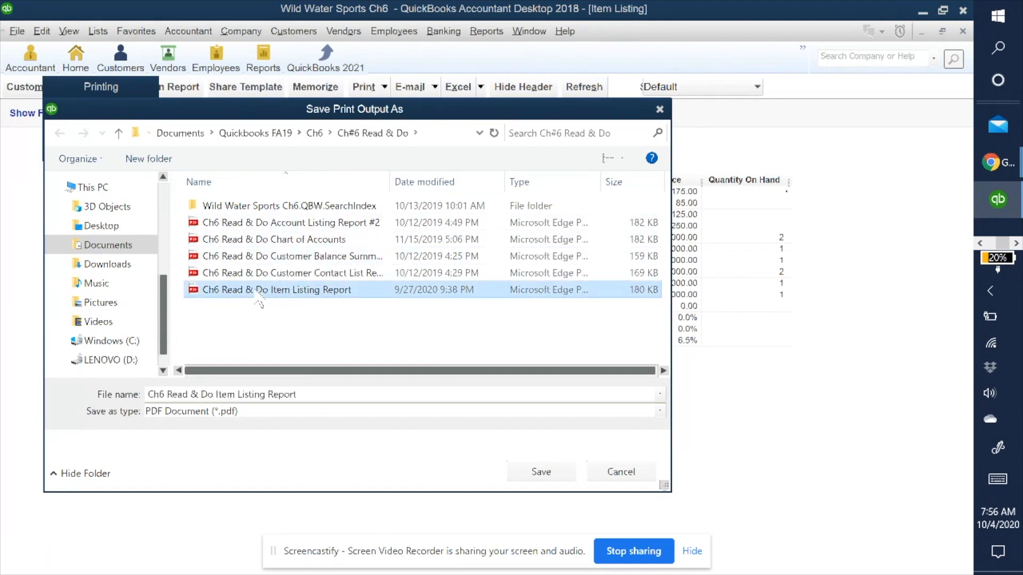
{"action": "left_click", "coordinate": [216, 390]}
{"action": "left_click", "coordinate": [215, 393]}
{"action": "type", "text": "Part "}
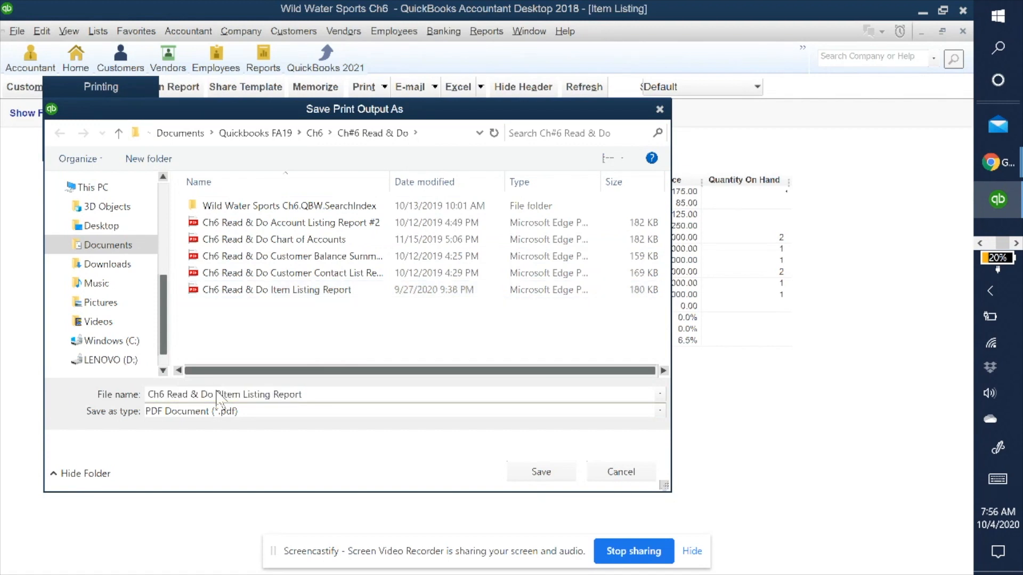
{"action": "type", "text": "1"}
{"action": "left_click", "coordinate": [549, 474]}
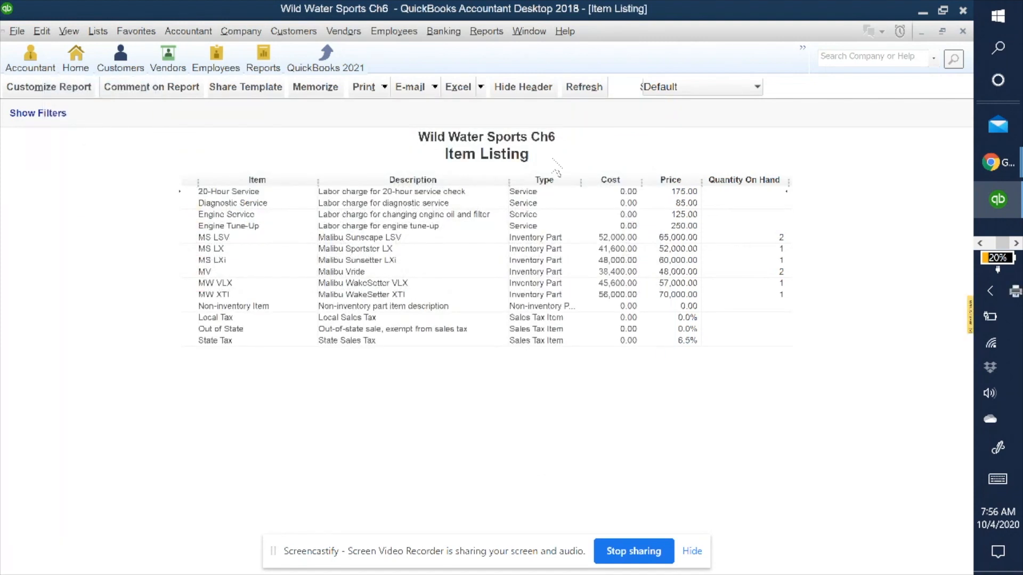
{"action": "left_click", "coordinate": [963, 10]}
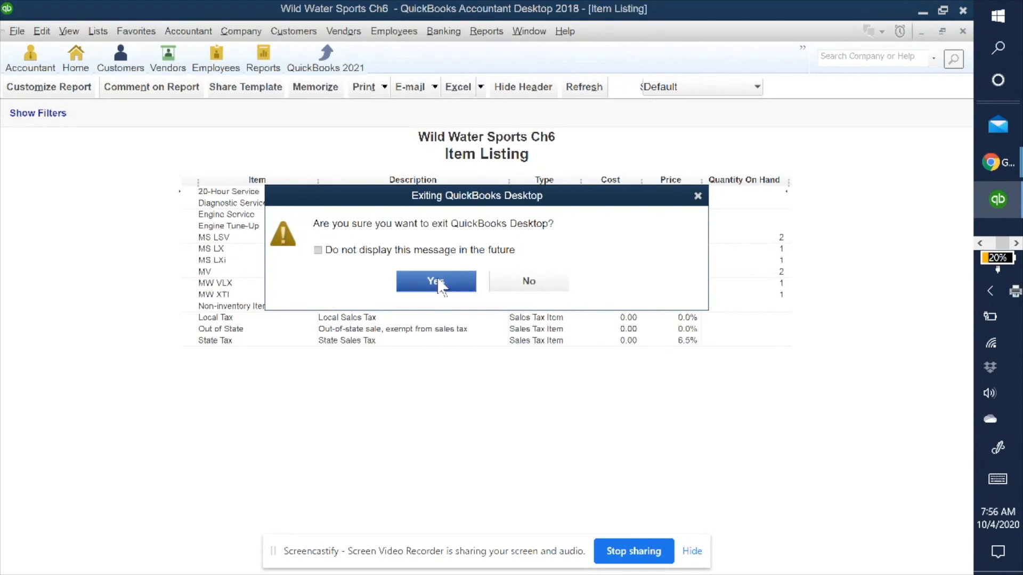
{"action": "left_click", "coordinate": [523, 282]}
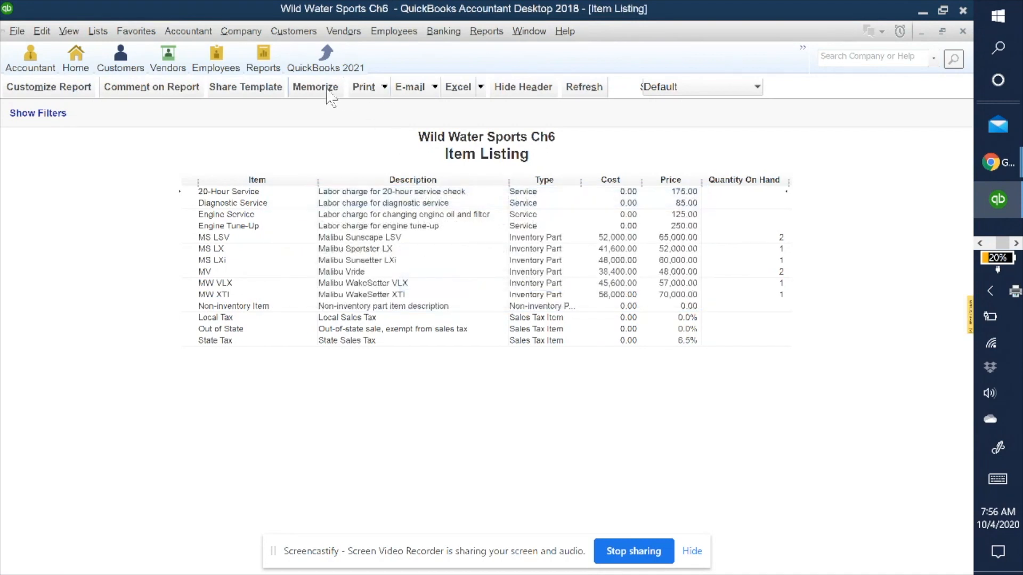
{"action": "left_click", "coordinate": [300, 87]}
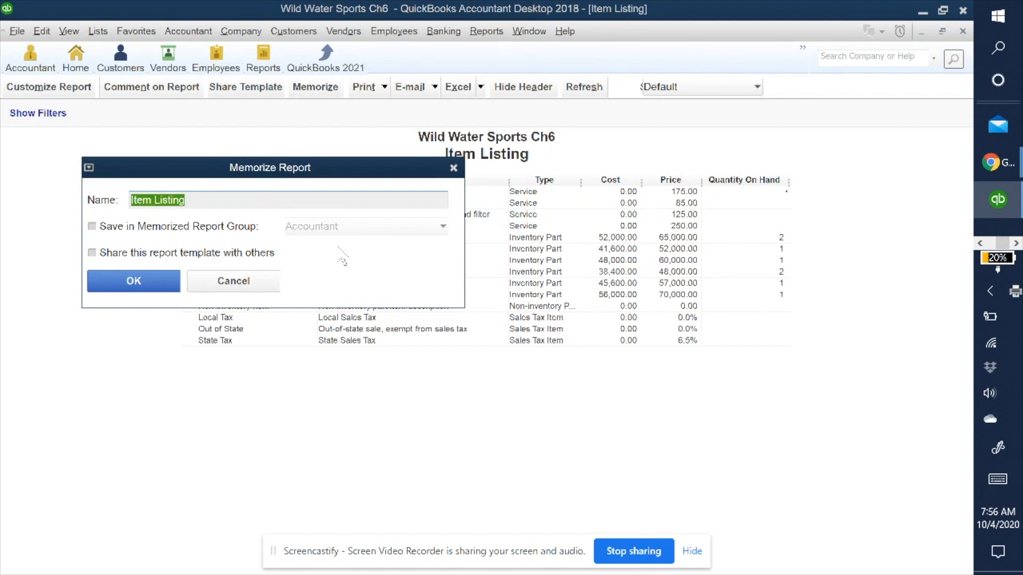
{"action": "left_click", "coordinate": [453, 168]}
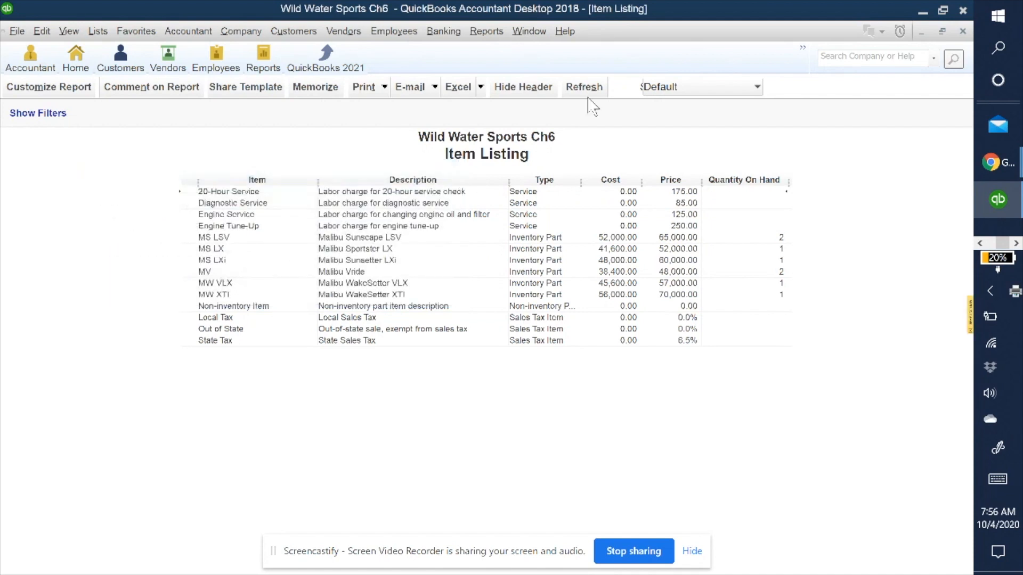
Close the Item Listing report, memorizing it as "Item Listing", and close the Item List
{"action": "left_click", "coordinate": [963, 30]}
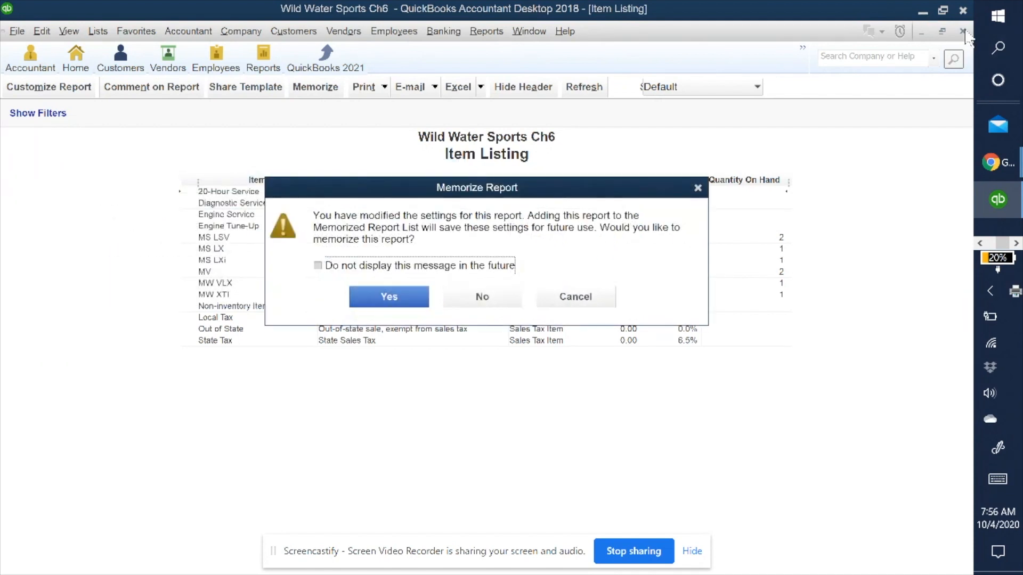
{"action": "left_click", "coordinate": [403, 306]}
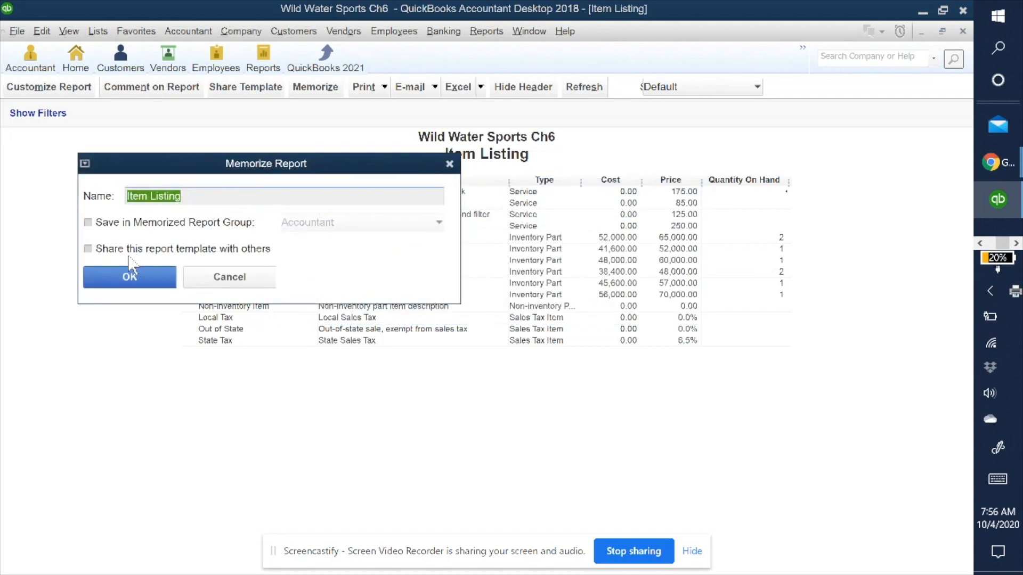
{"action": "left_click", "coordinate": [116, 281]}
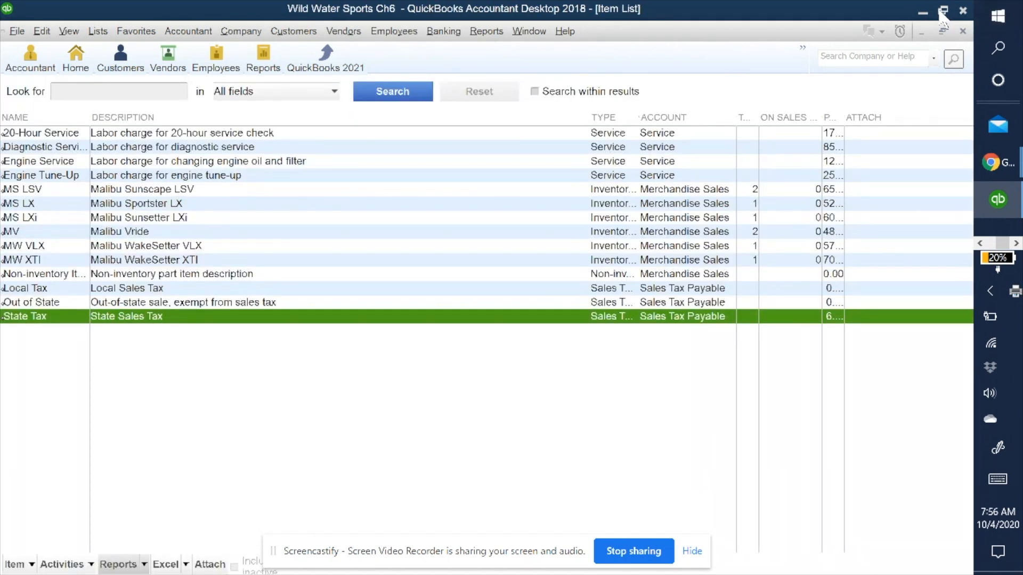
{"action": "left_click", "coordinate": [962, 31]}
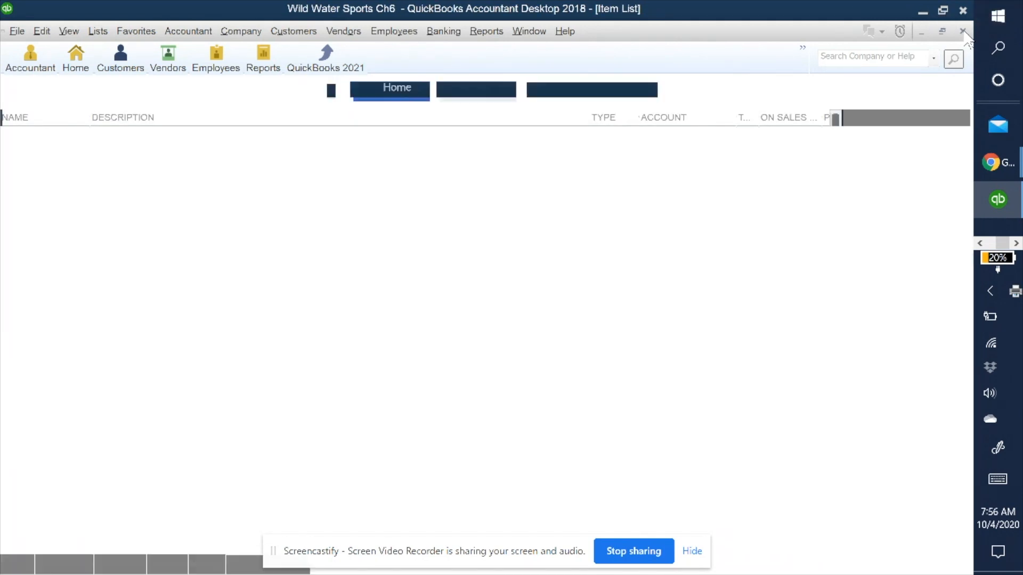